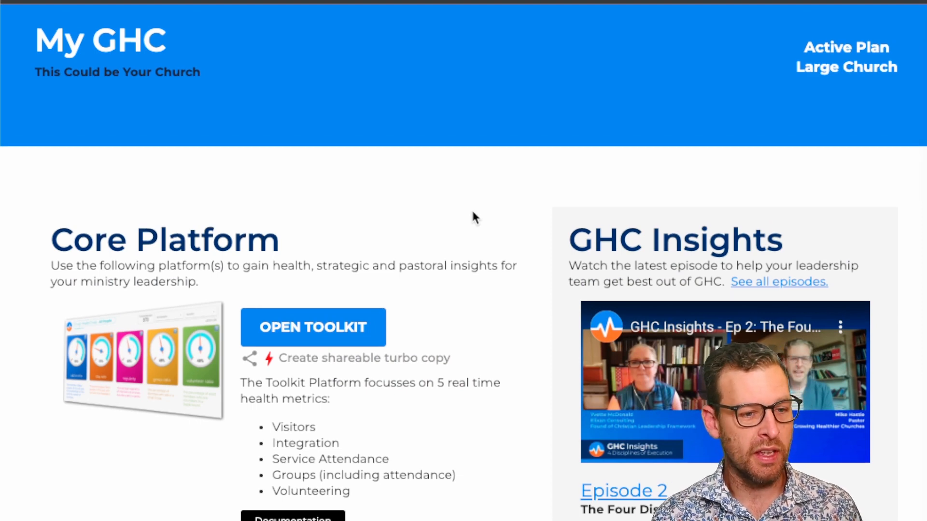
Step: Open the instructions for setting up a shareable turbo copy of the Health Toolkit dashboard
scroll(475, 217, up, 1)
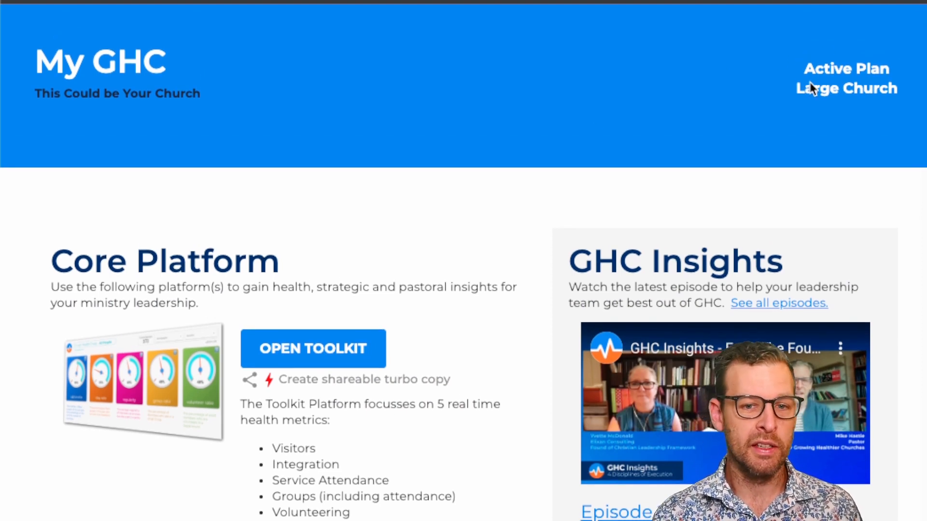
scroll(422, 354, down, 2)
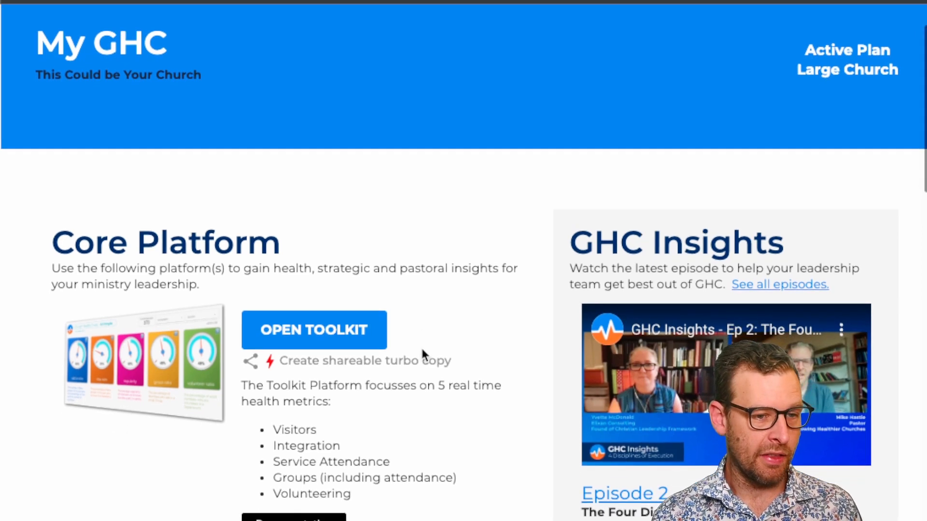
scroll(422, 355, down, 1)
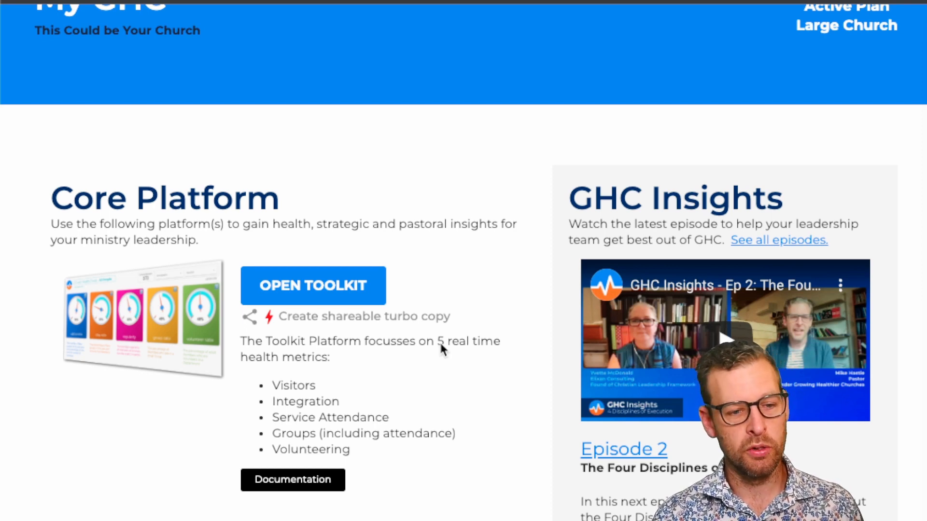
scroll(440, 344, up, 1)
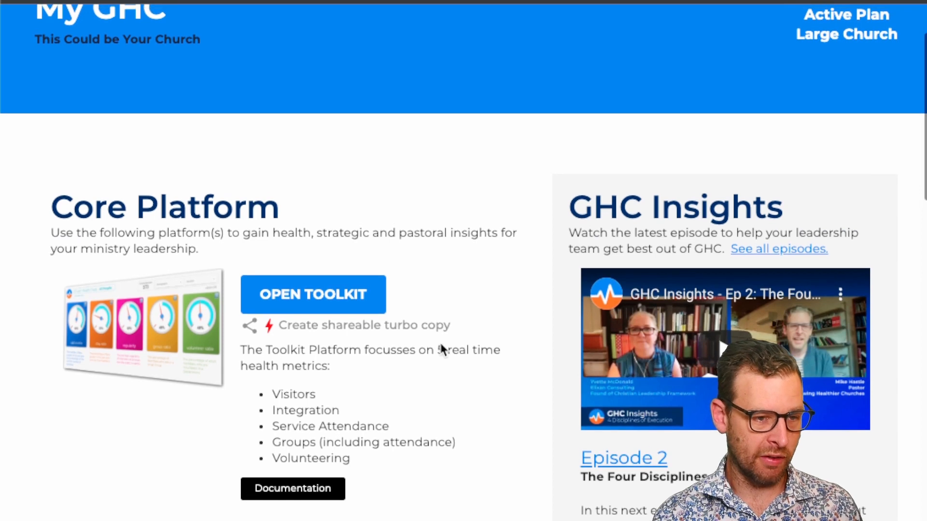
scroll(441, 344, down, 1)
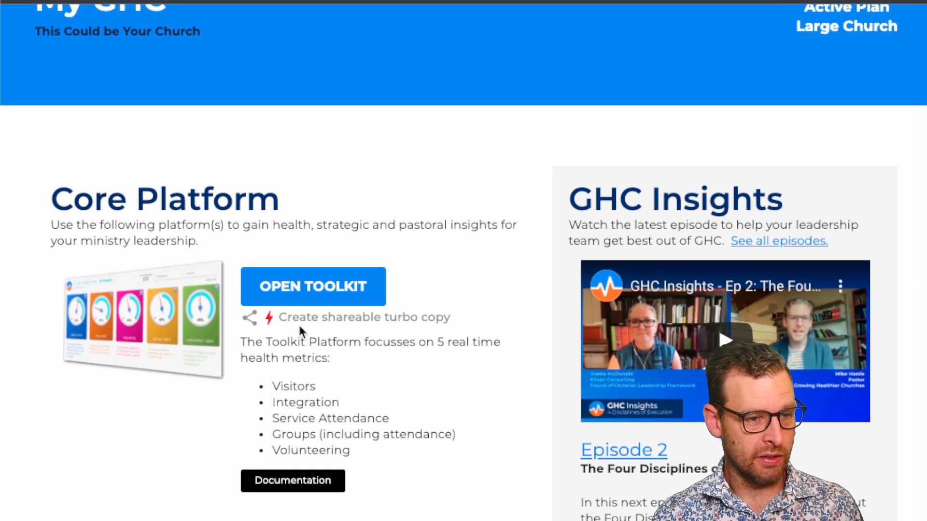
click(371, 321)
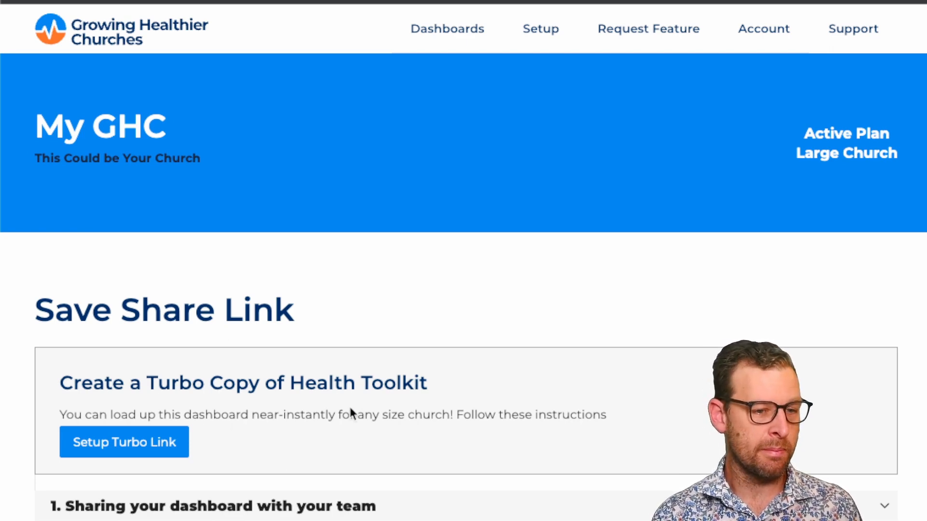
click(113, 452)
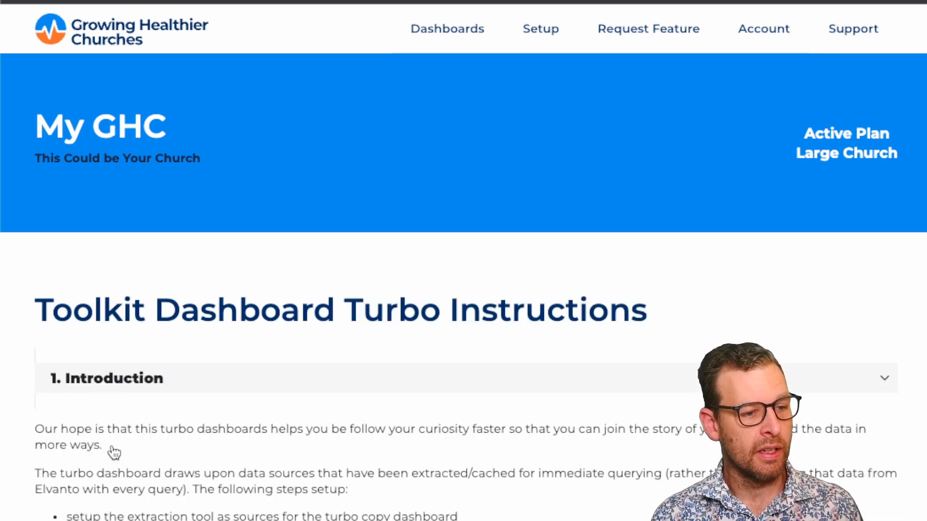
Step: Read the turbo introduction and open the report for setting up the turbo data sources
scroll(114, 452, down, 2)
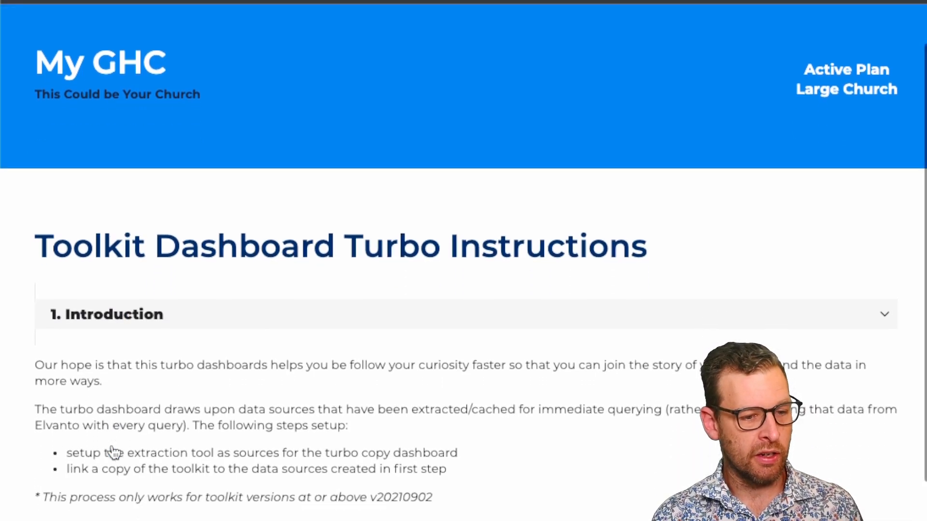
scroll(113, 452, down, 1)
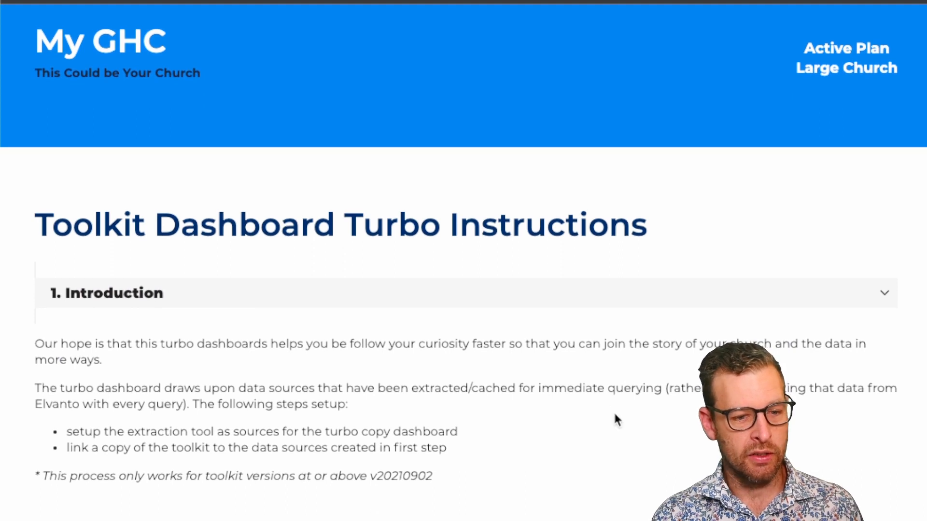
scroll(614, 415, down, 3)
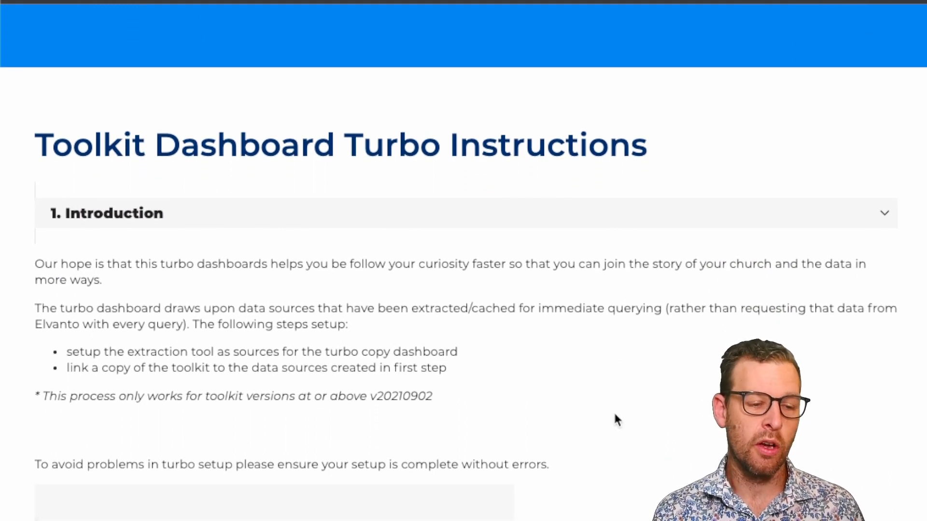
scroll(615, 415, down, 5)
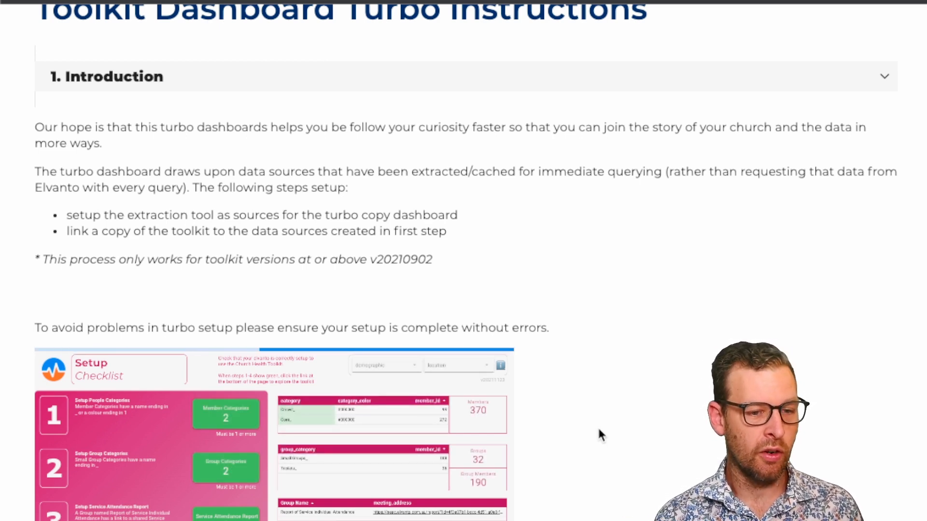
scroll(598, 426, down, 1)
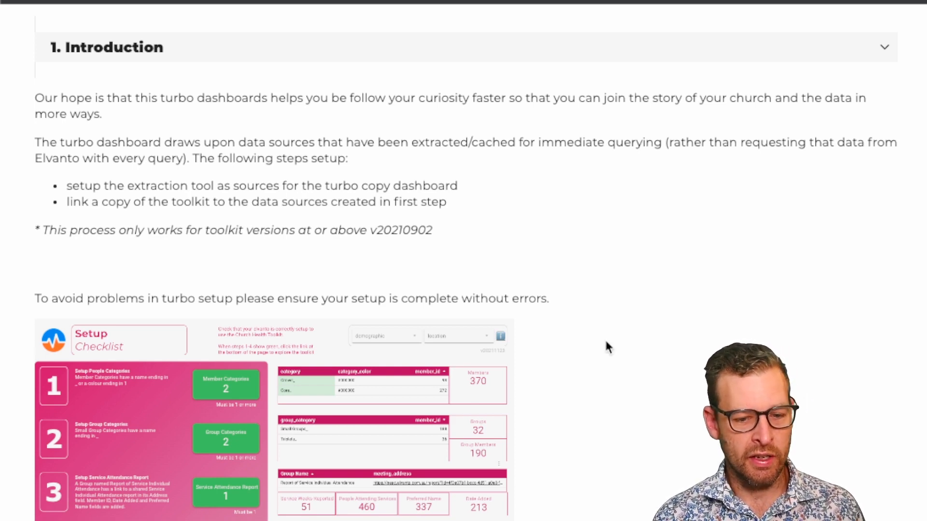
key(ctrl+Tab)
scroll(606, 343, down, 6)
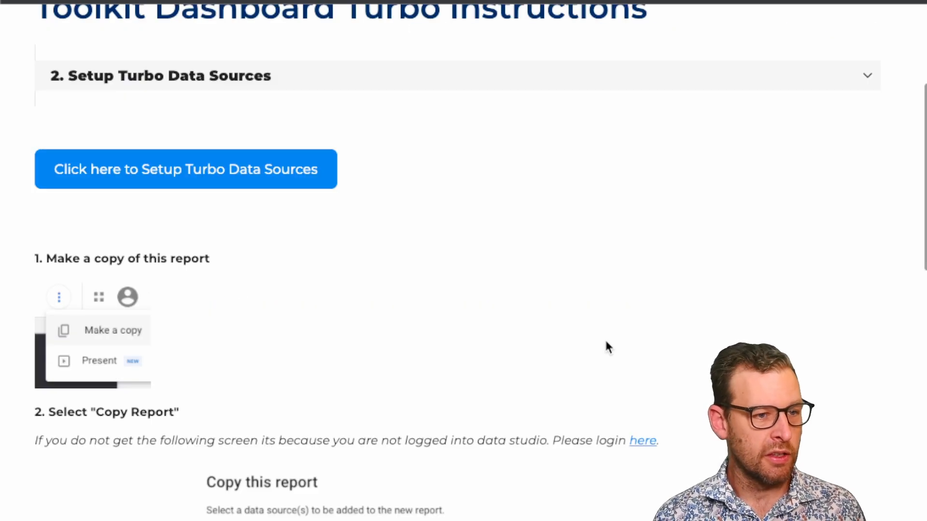
click(163, 175)
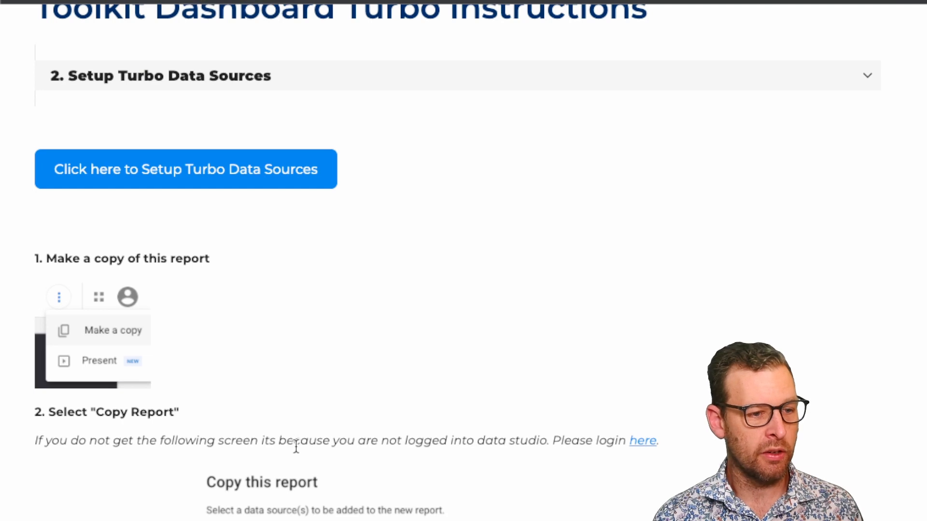
Step: Check the copy instructions and make a copy of the GHC Turbo Setup Elvanto report
scroll(296, 447, down, 5)
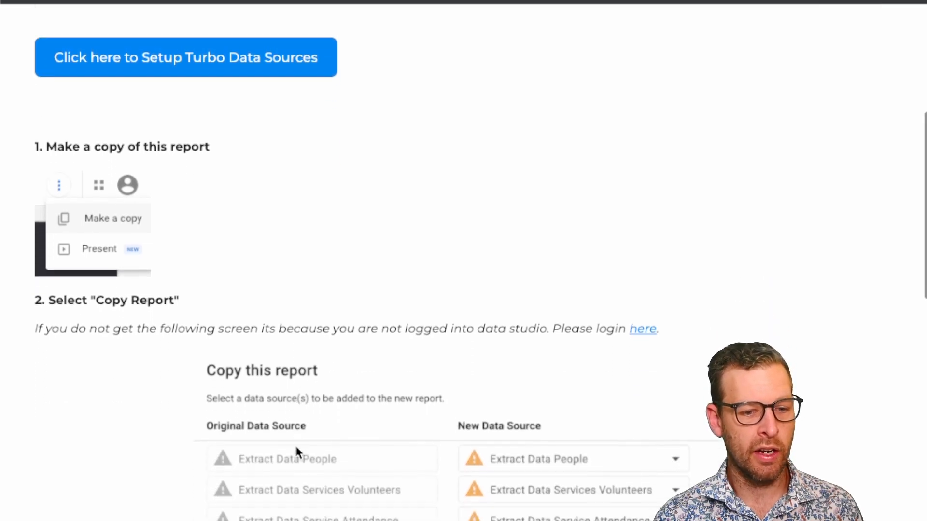
scroll(296, 451, down, 2)
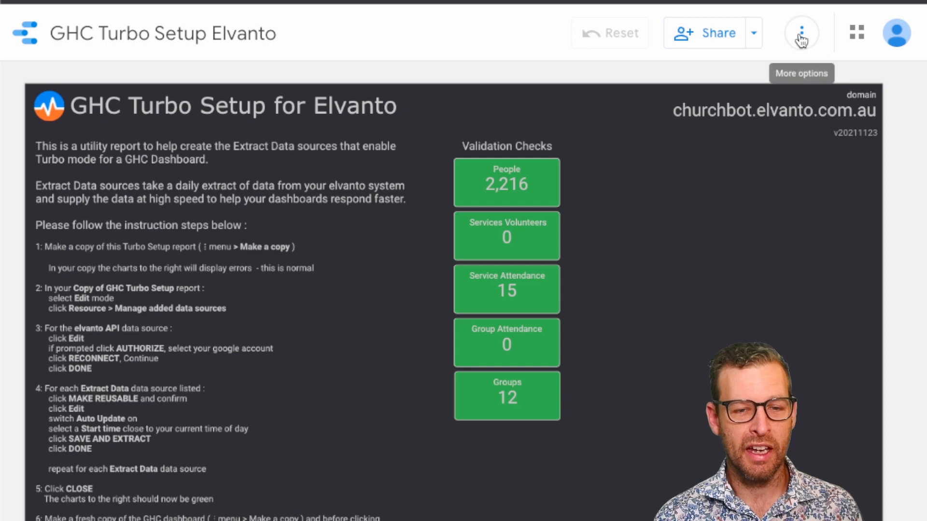
click(801, 38)
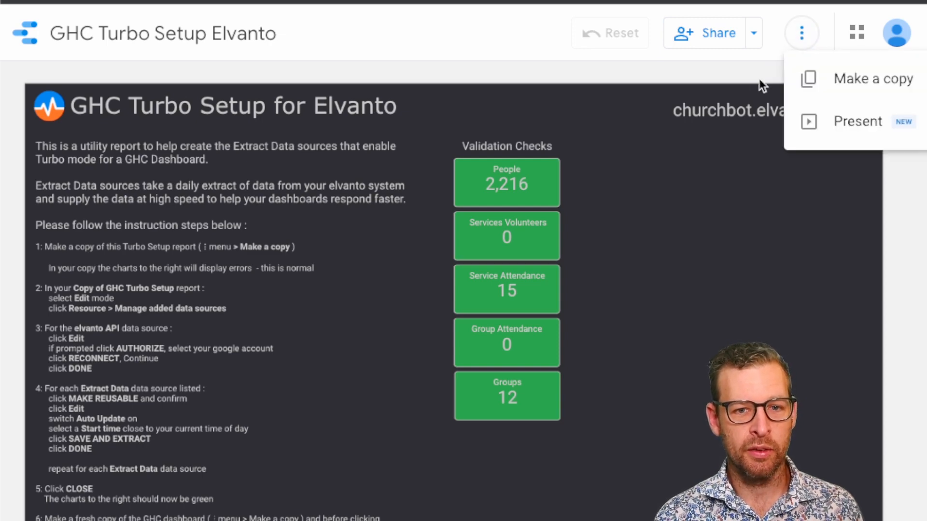
click(719, 93)
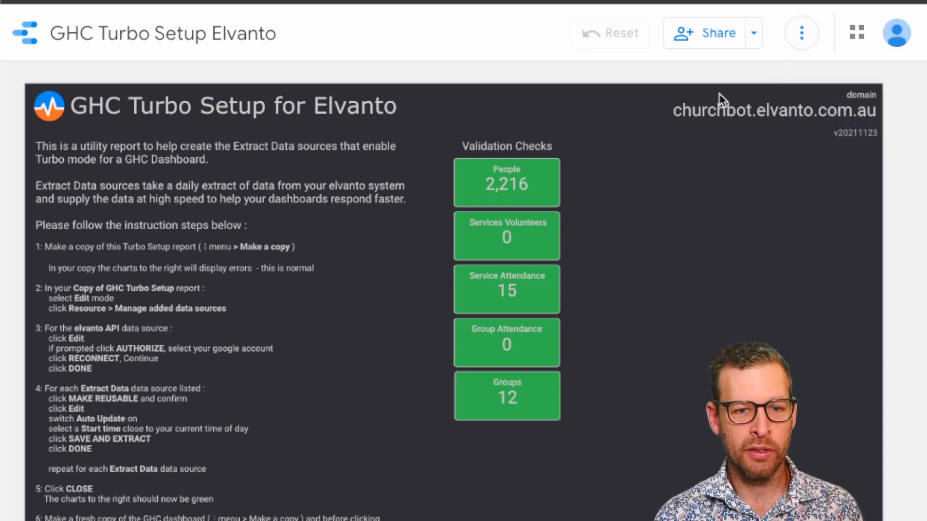
click(801, 33)
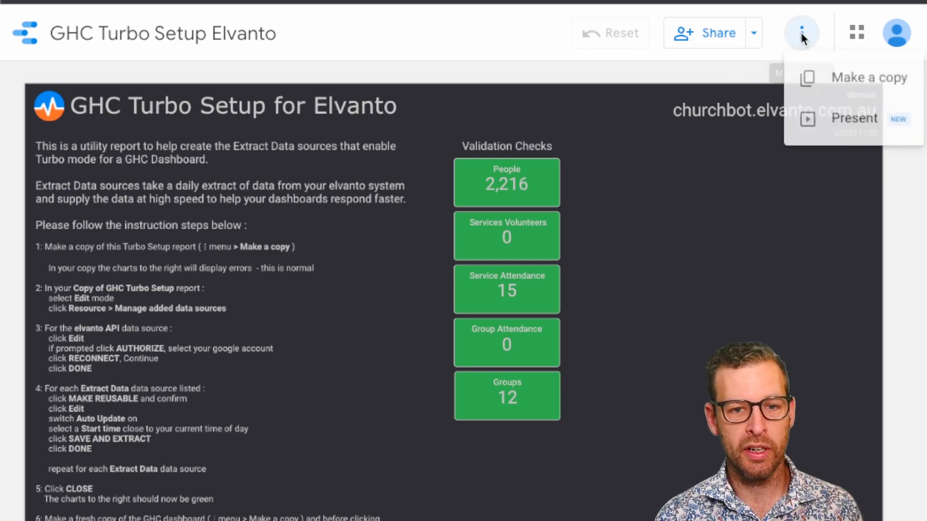
click(813, 82)
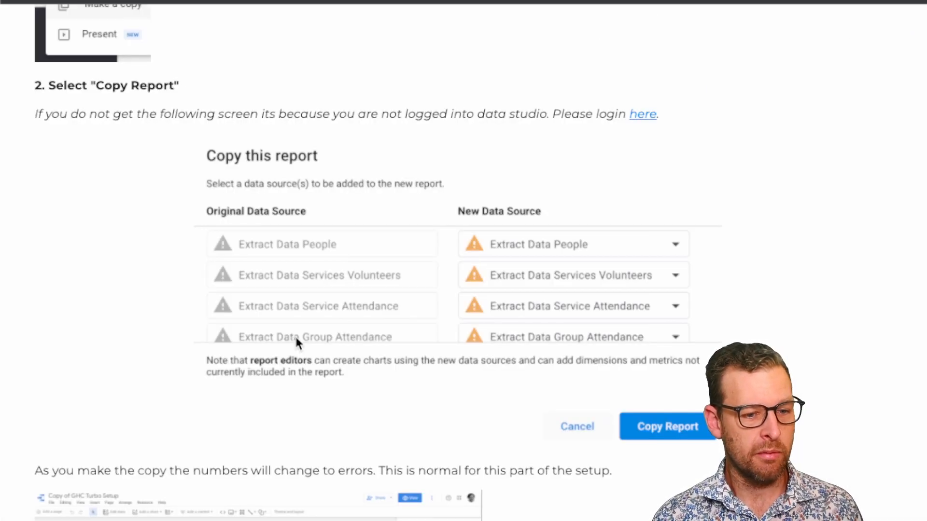
Step: Read the data source instructions and open the copied report's management list of added data sources
scroll(296, 339, down, 12)
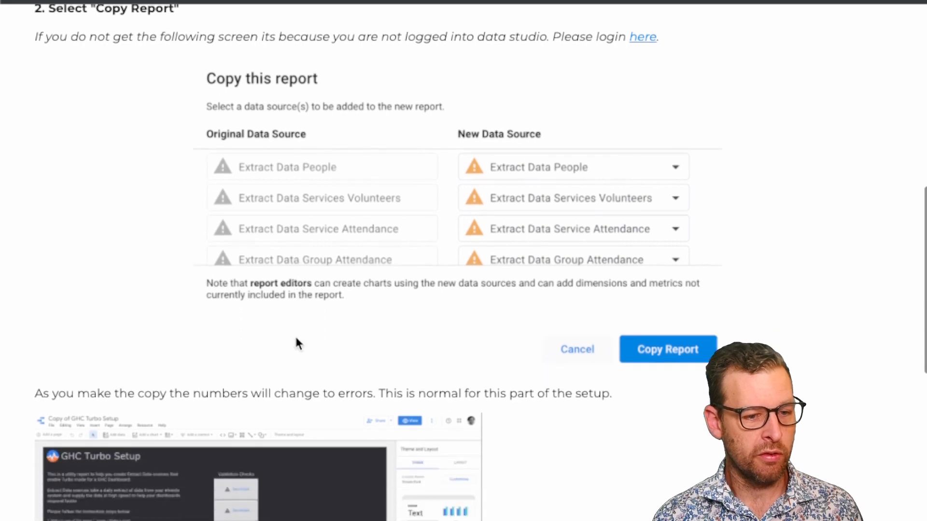
scroll(295, 338, down, 2)
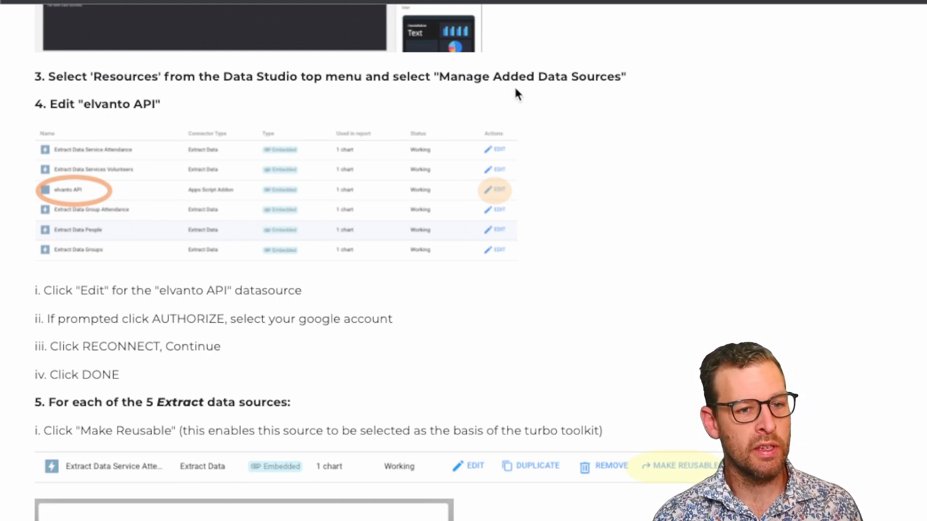
scroll(571, 157, down, 1)
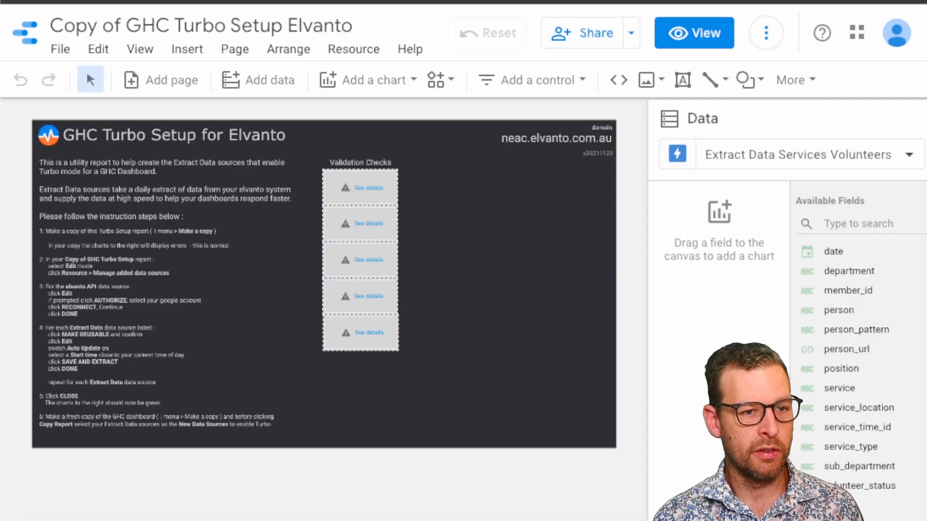
click(346, 52)
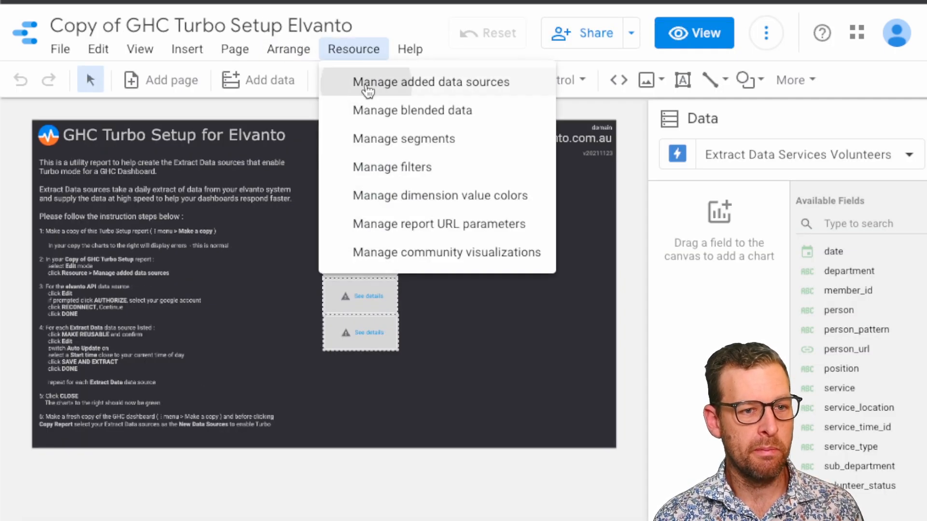
click(367, 86)
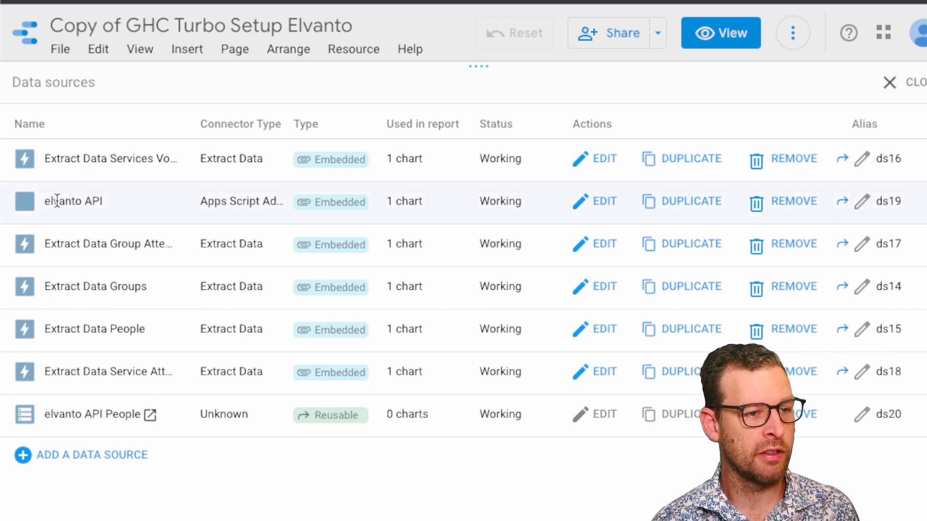
Step: Reconnect the elvanto API data source, apply the connection changes and return to the data sources list
click(588, 206)
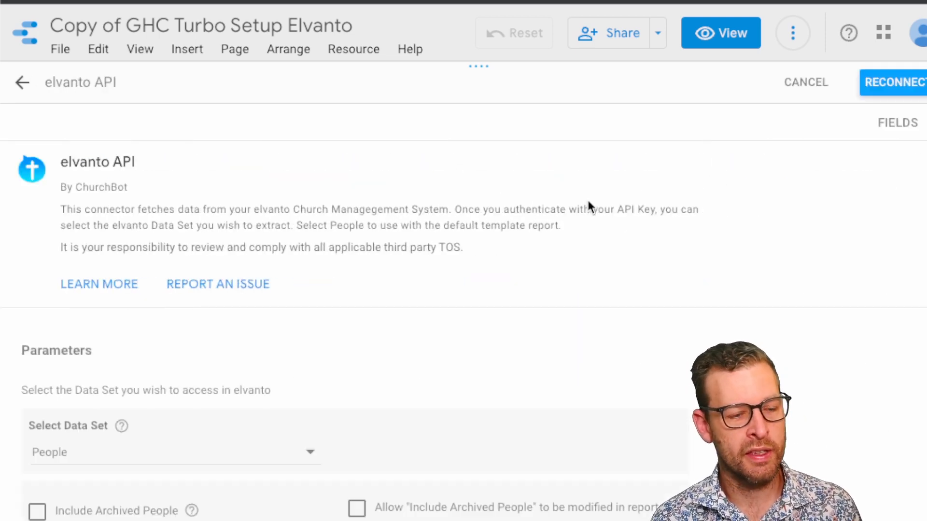
click(898, 83)
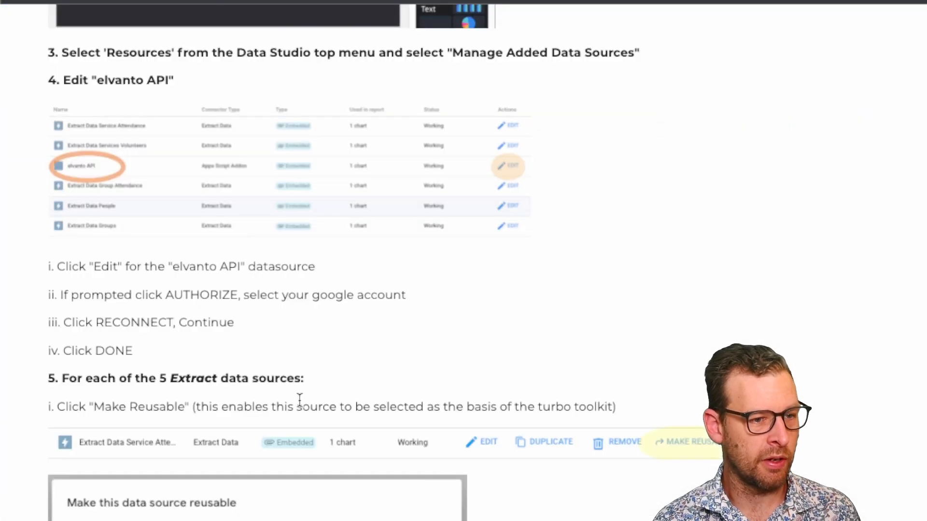
scroll(299, 399, up, 1)
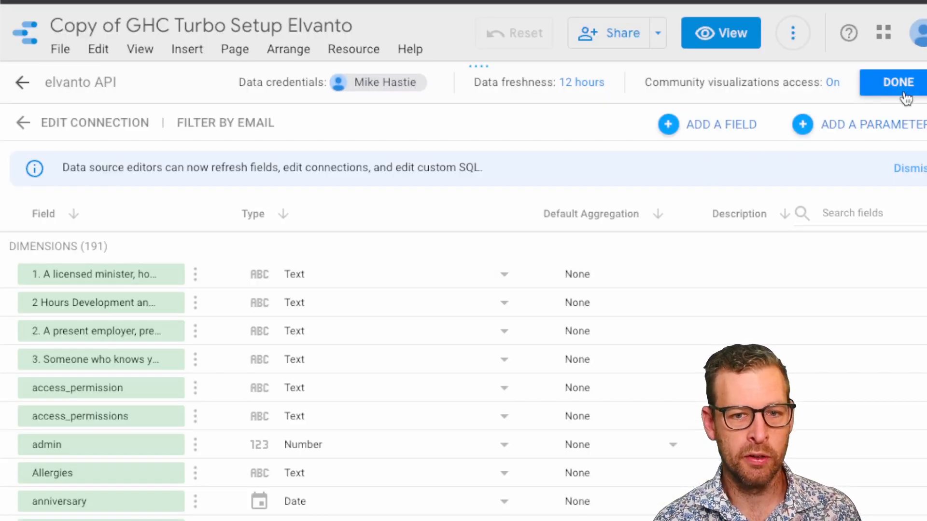
click(897, 83)
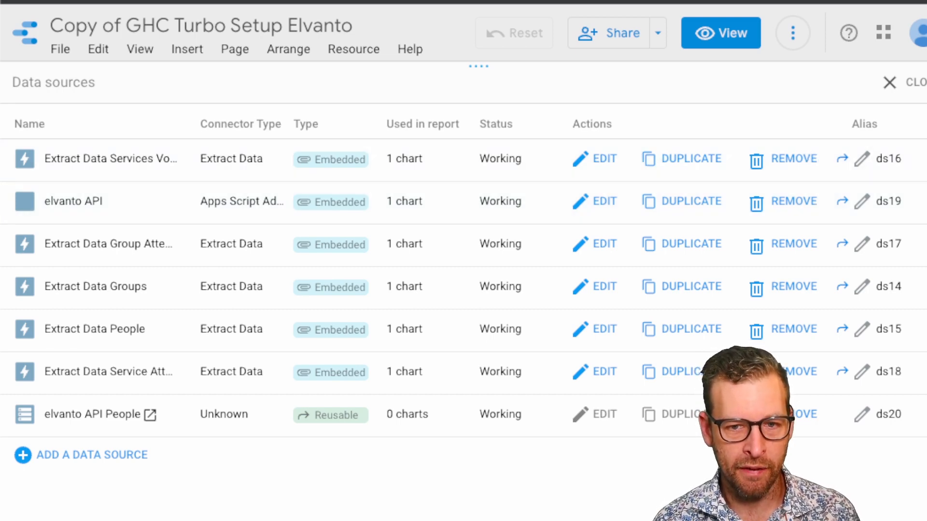
Step: Make the Extract Data Services Volunteers data source reusable and confirm the change
drag(925, 261, 926, 261)
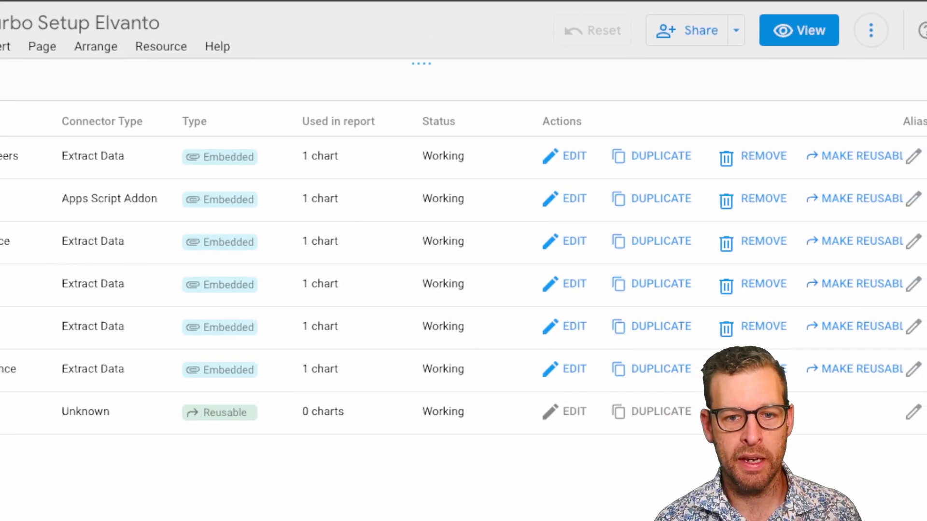
click(840, 161)
click(622, 451)
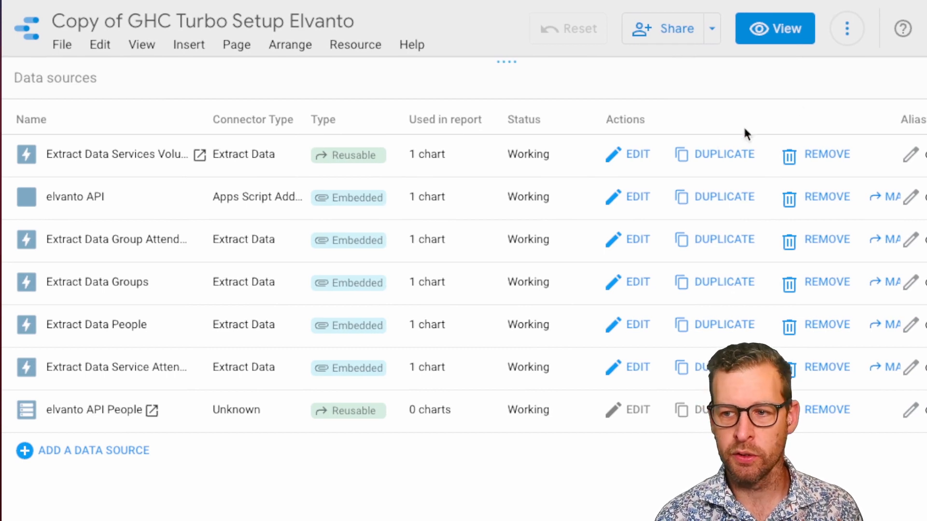
Step: Enable daily auto-update for Extract Data Services Volunteers with a 7:30 AM start, save and extract, and finish editing
click(630, 156)
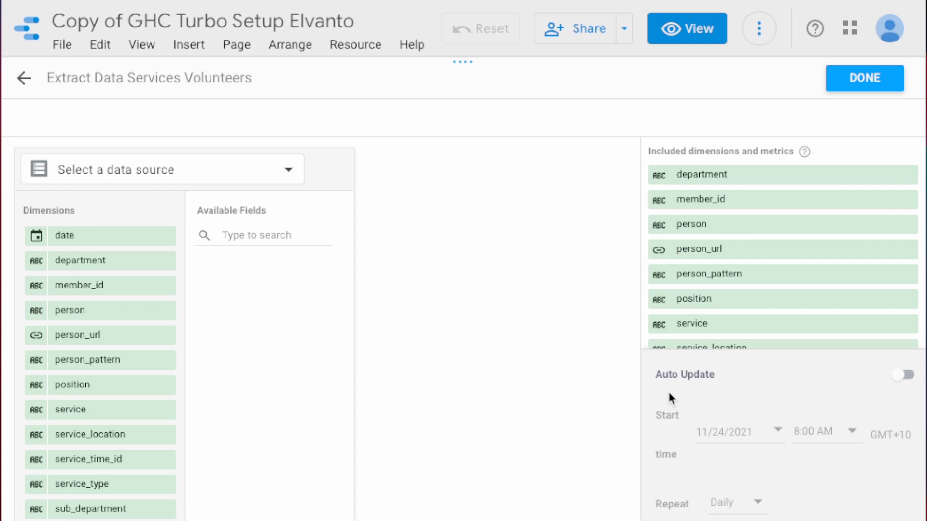
click(901, 377)
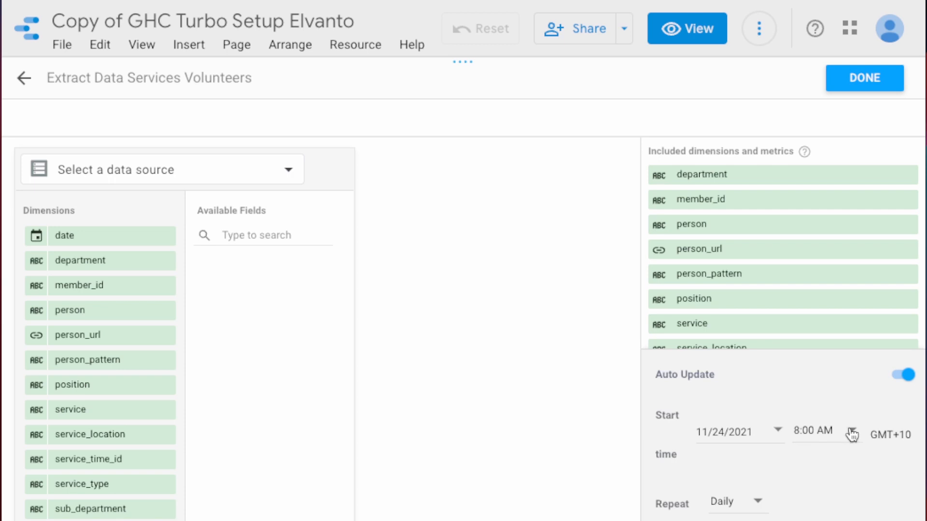
click(852, 434)
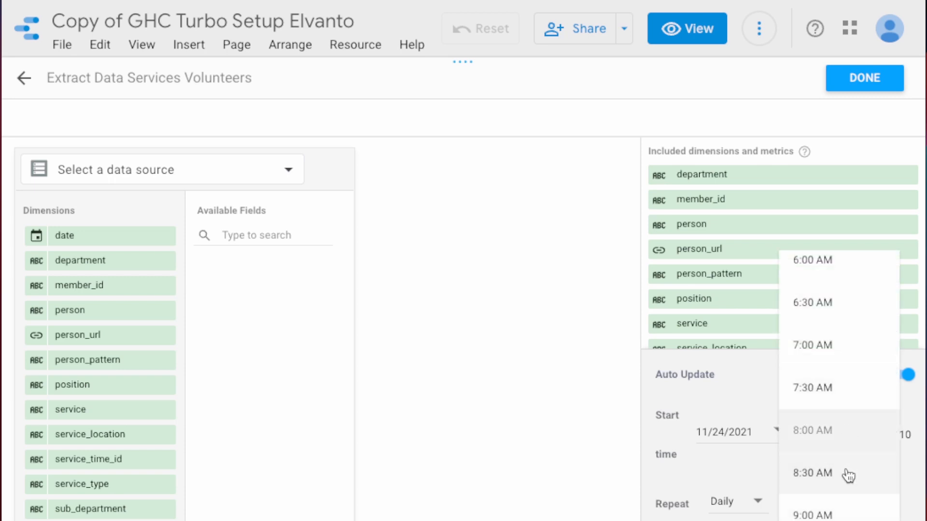
scroll(860, 372, up, 4)
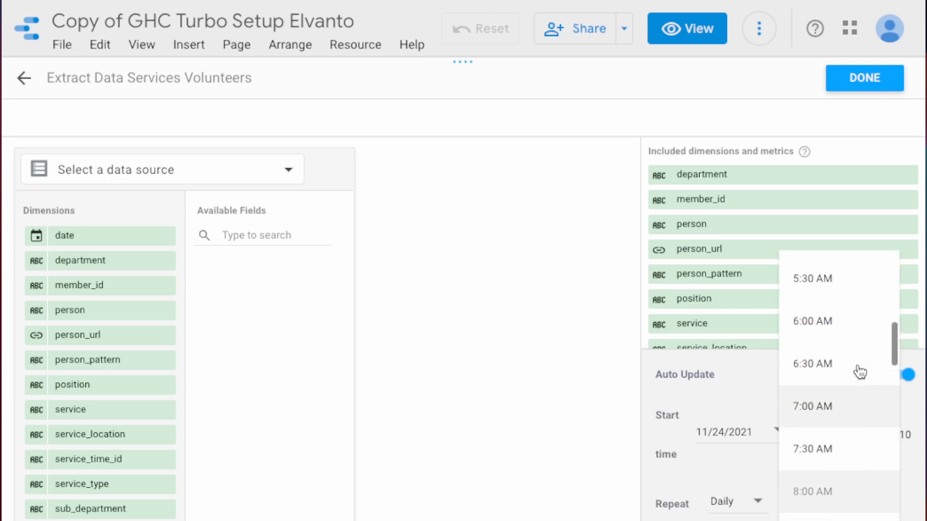
click(827, 449)
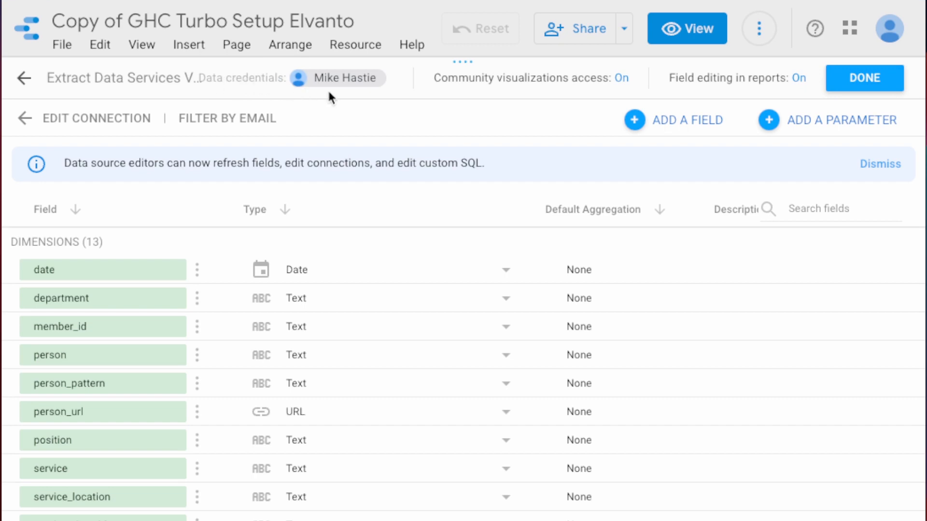
click(866, 80)
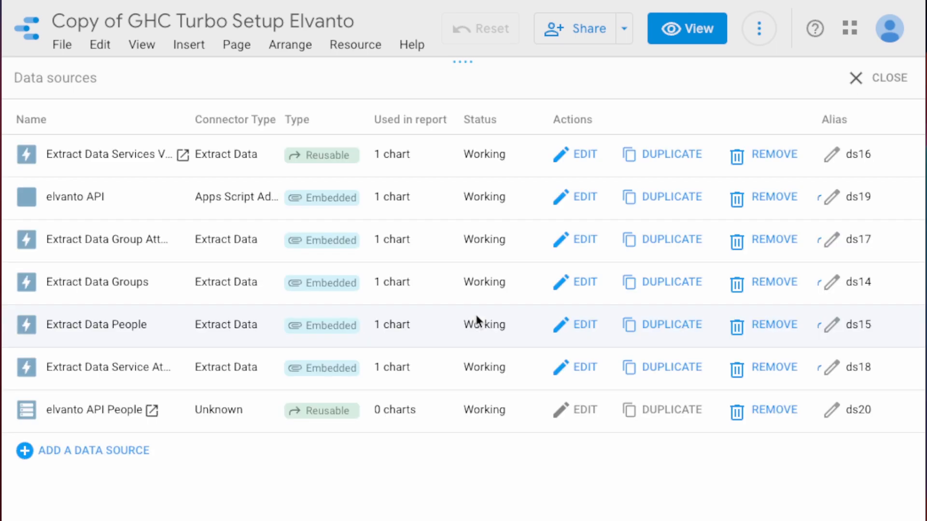
Step: Make the Extract Data Group Attendance data source reusable and enable its daily auto-update with a chosen start time
click(821, 245)
click(635, 376)
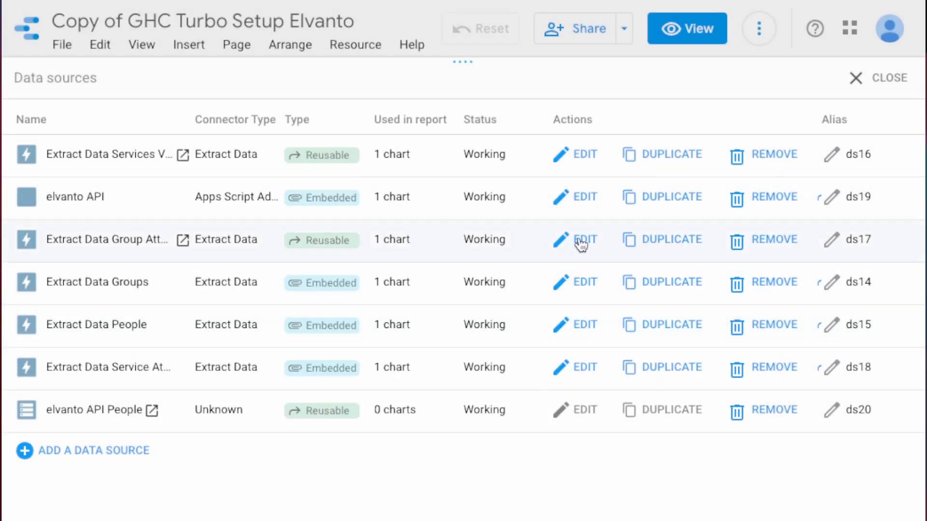
click(579, 245)
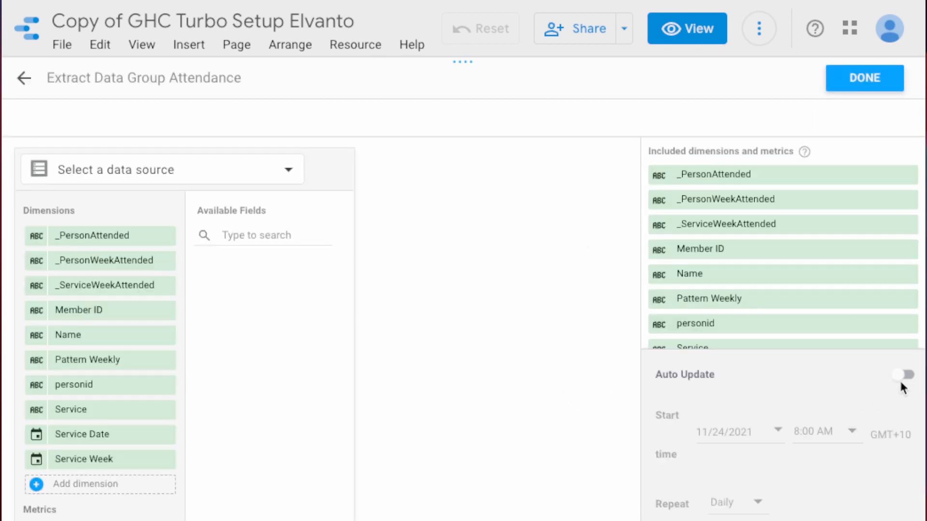
click(902, 374)
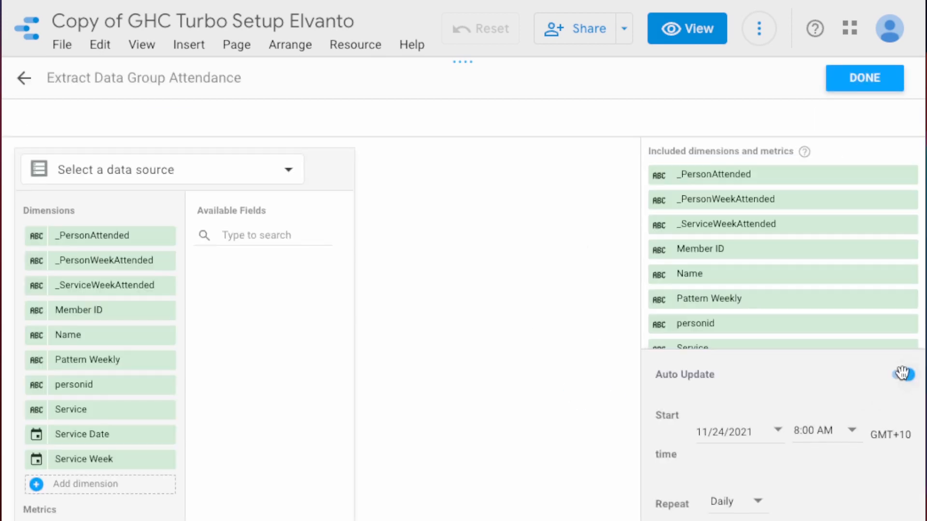
click(852, 431)
click(818, 260)
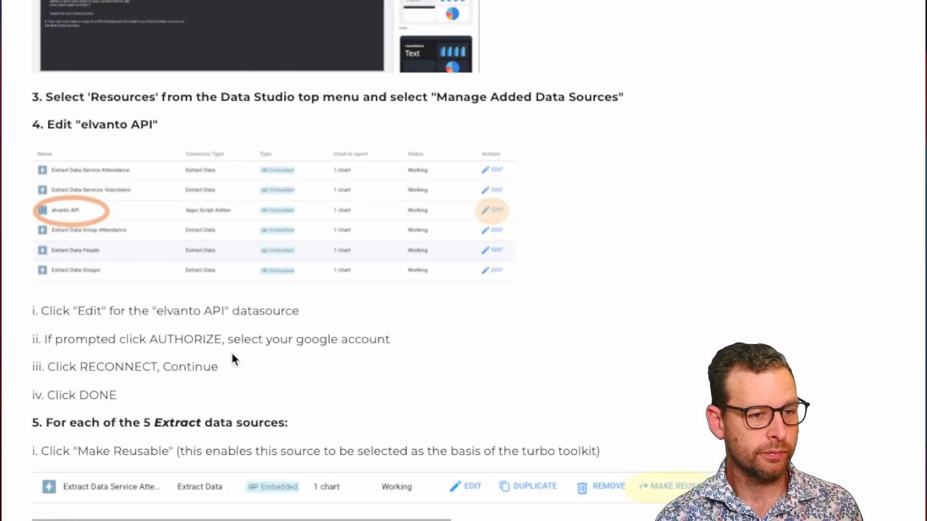
Step: Read the remaining turbo instructions, open the GHC Health Toolkit and start making a copy of it
scroll(233, 356, down, 15)
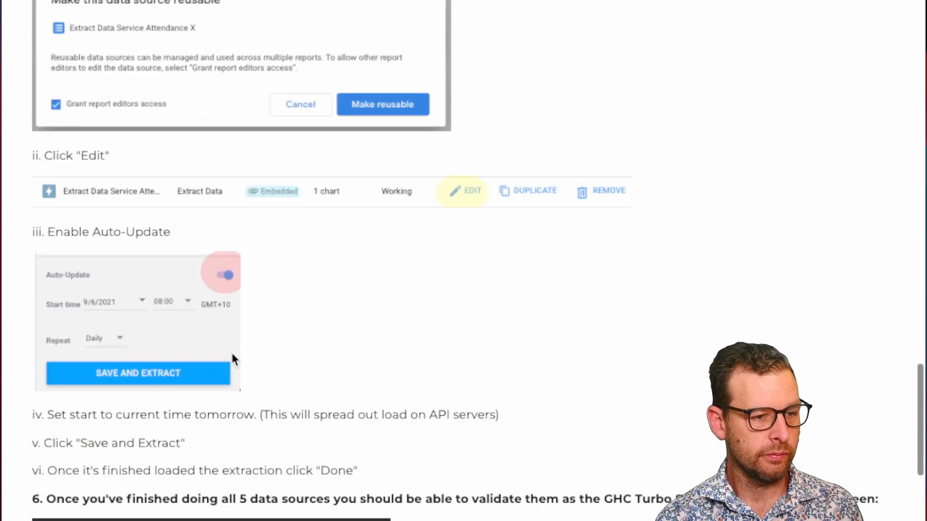
scroll(231, 354, down, 1)
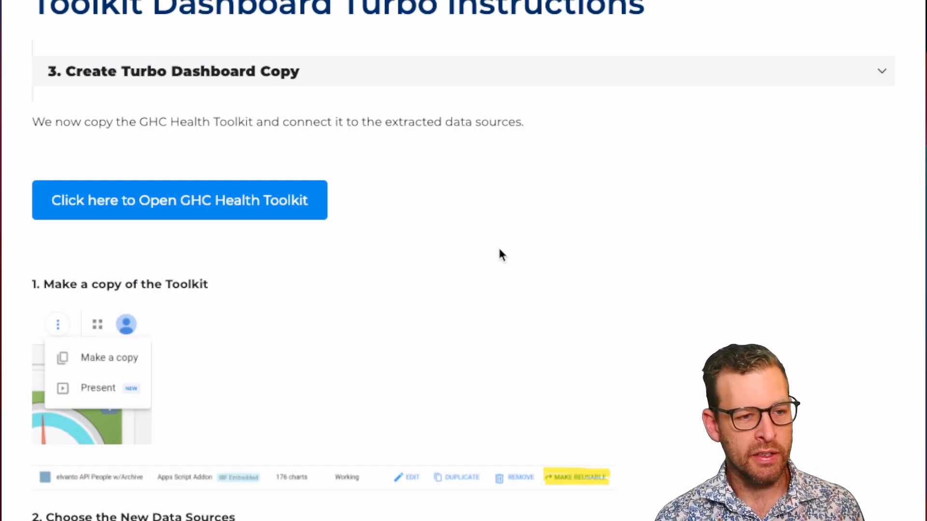
scroll(500, 251, up, 1)
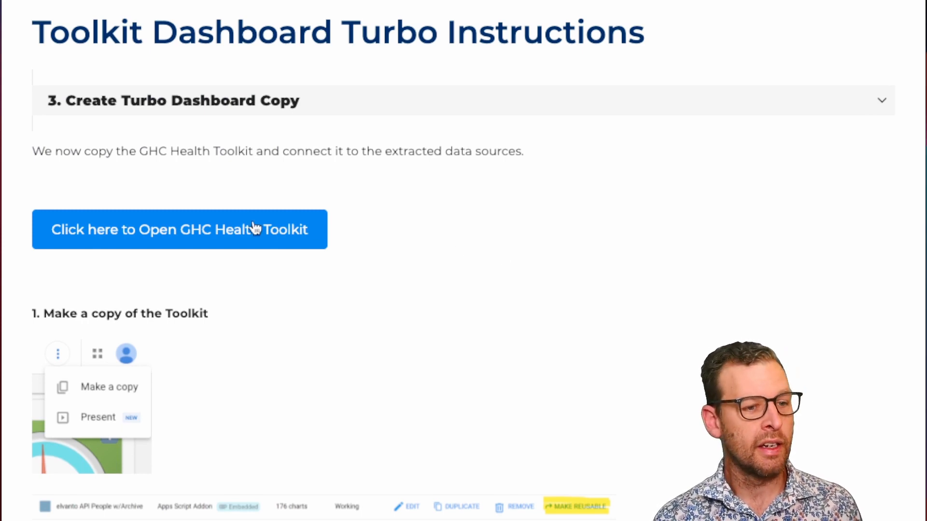
click(185, 230)
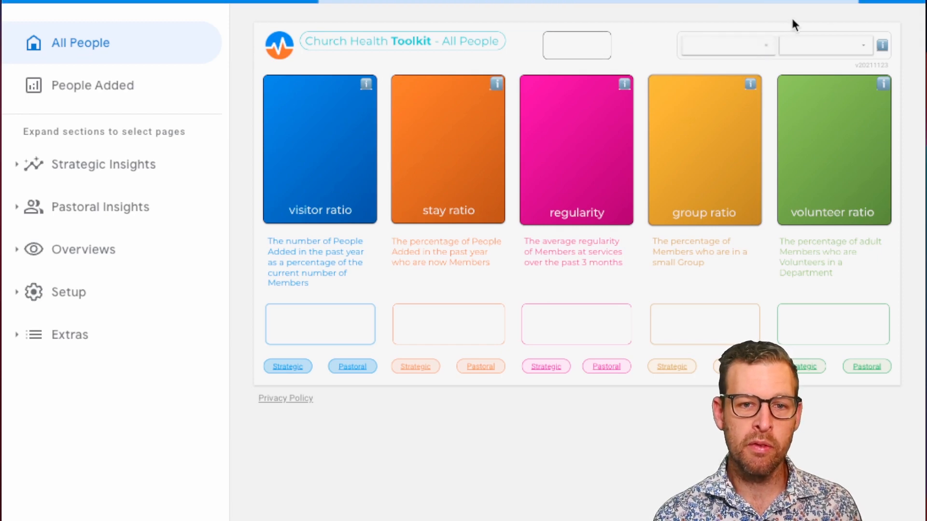
click(794, 27)
click(804, 70)
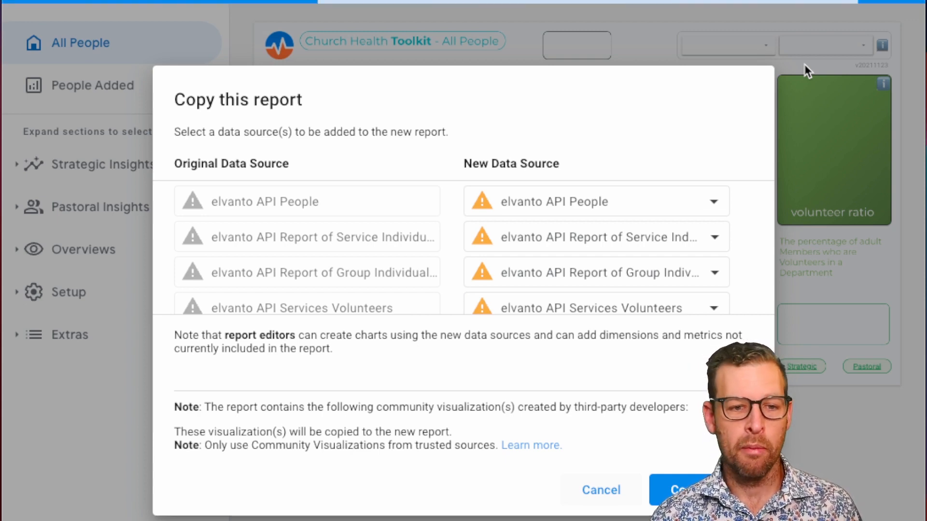
Step: Replace elvanto API People with Extract Data People, and the Service Individual Attendance source with Extract Data Service Attendance
click(615, 204)
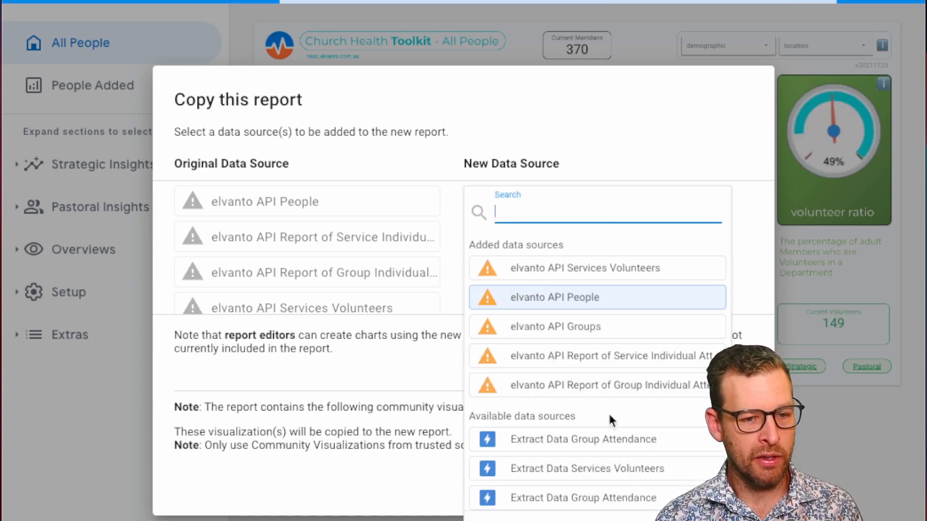
scroll(608, 420, down, 3)
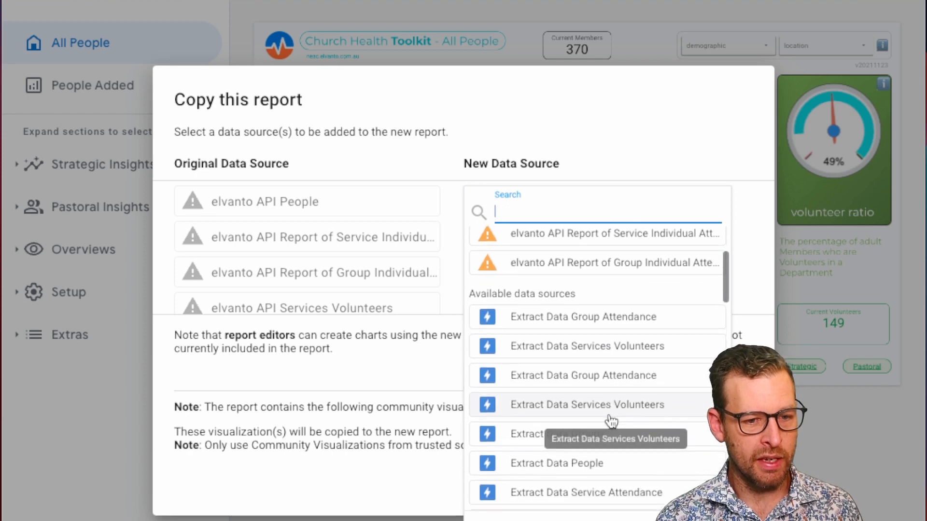
click(582, 465)
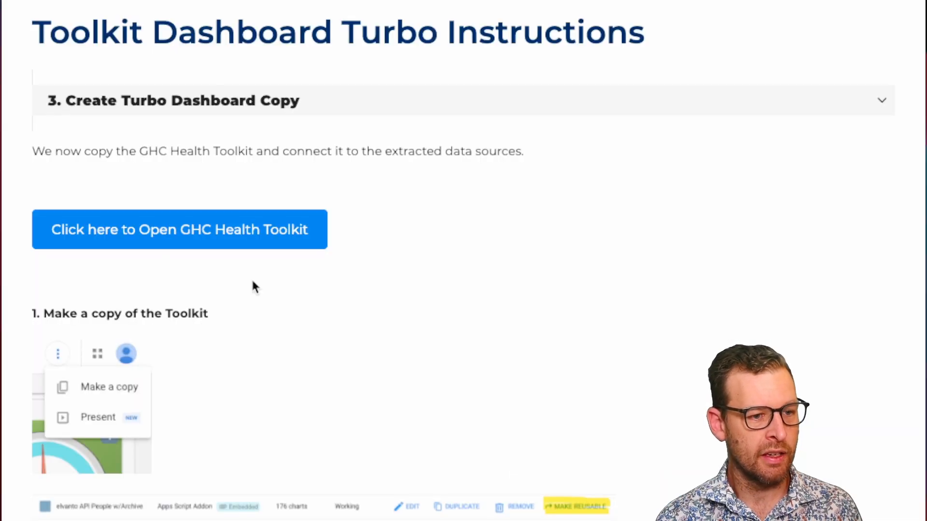
scroll(251, 277, down, 10)
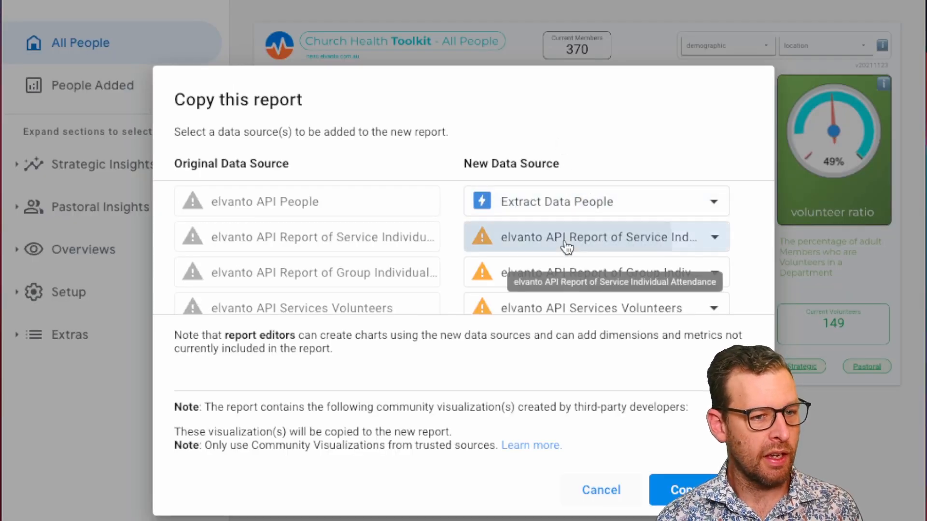
click(627, 246)
scroll(612, 443, down, 3)
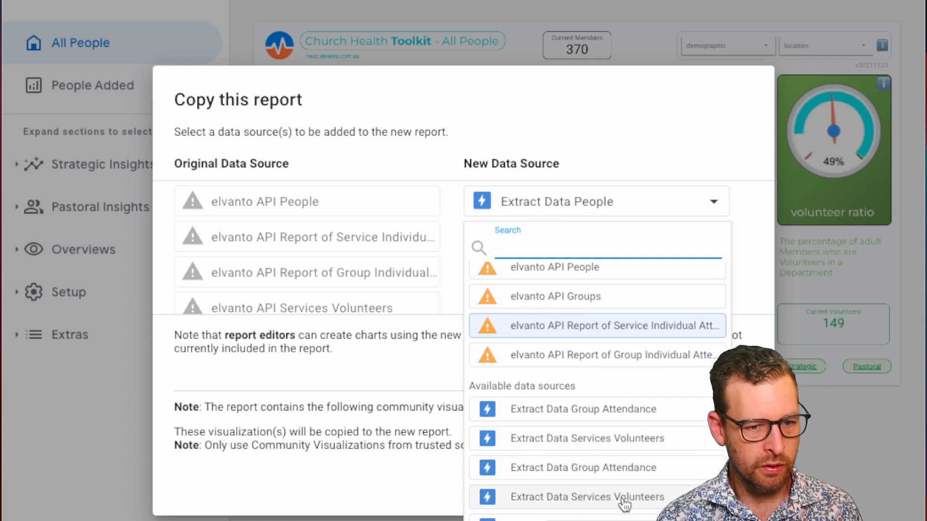
scroll(623, 502, down, 3)
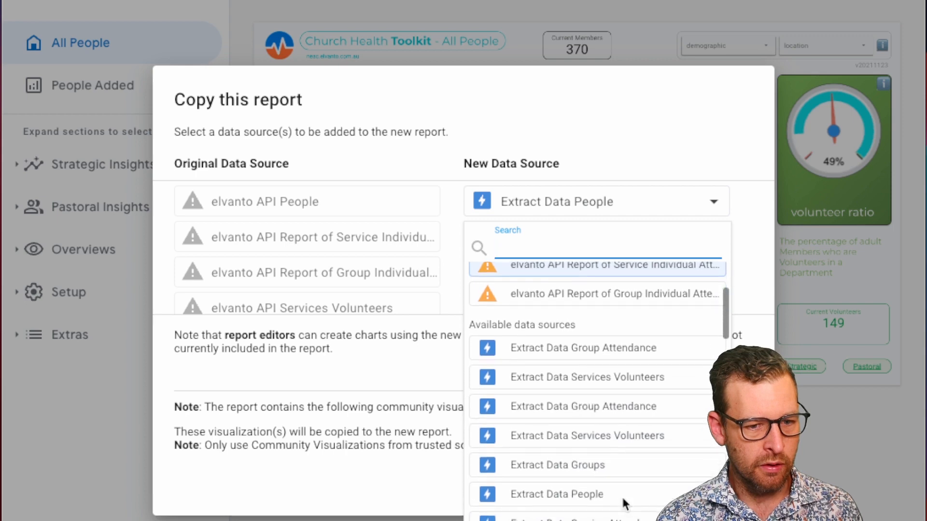
click(620, 515)
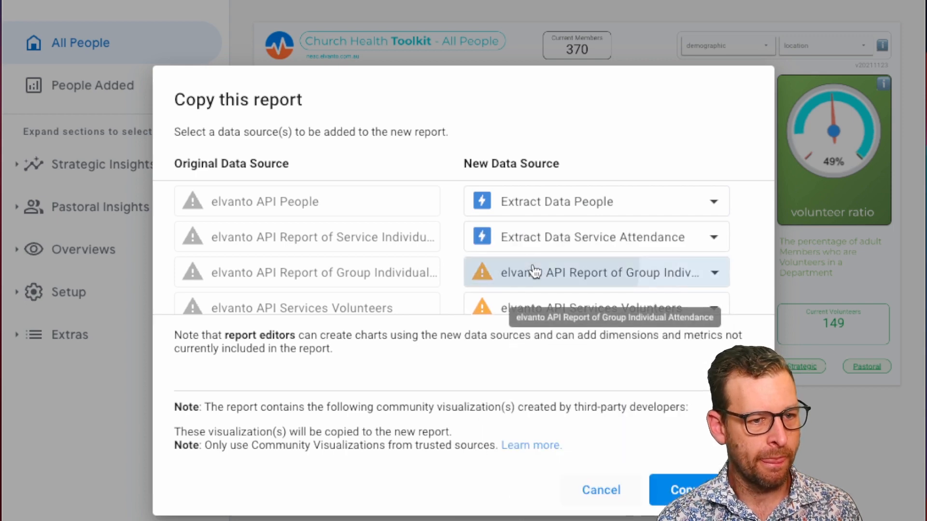
Step: Replace the elvanto API Report of Group Individual Attendance source with Extract Data Group Attendance
click(532, 272)
scroll(647, 516, down, 2)
click(628, 461)
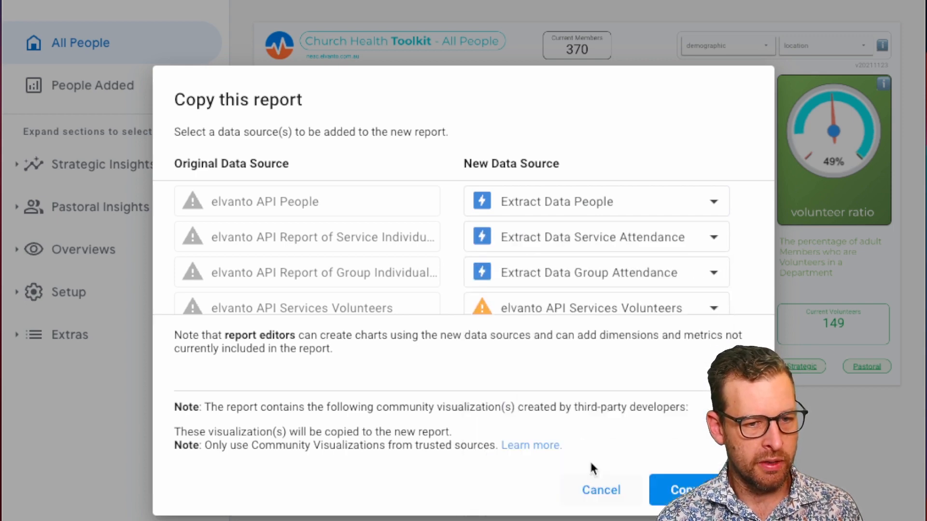
Step: Replace the elvanto API Services Volunteers source with Extract Data Services Volunteers for the new report
scroll(572, 280, down, 1)
click(565, 261)
scroll(601, 452, down, 3)
scroll(602, 454, down, 1)
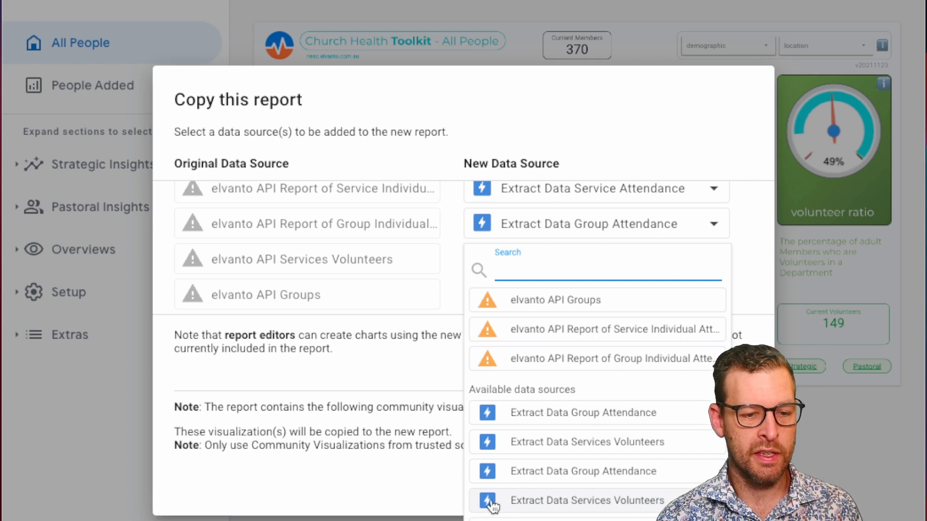
scroll(488, 473, up, 1)
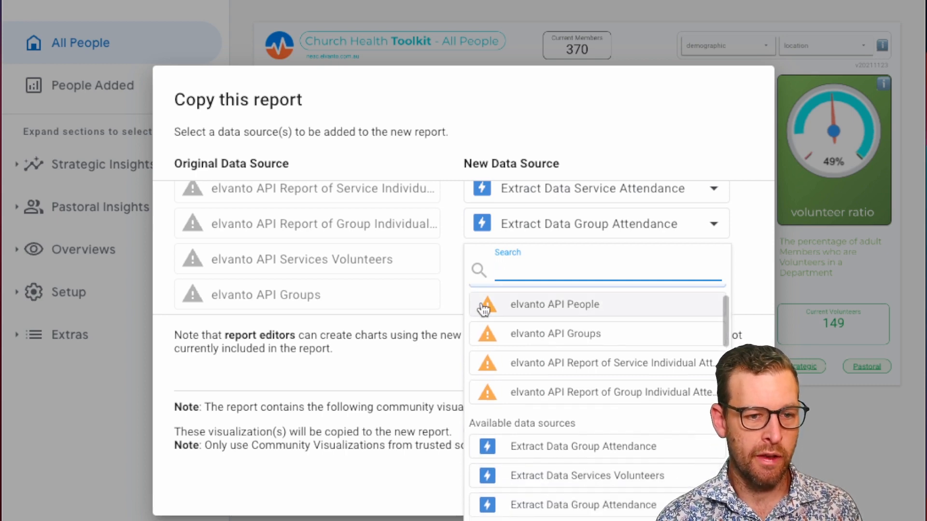
scroll(488, 454, down, 3)
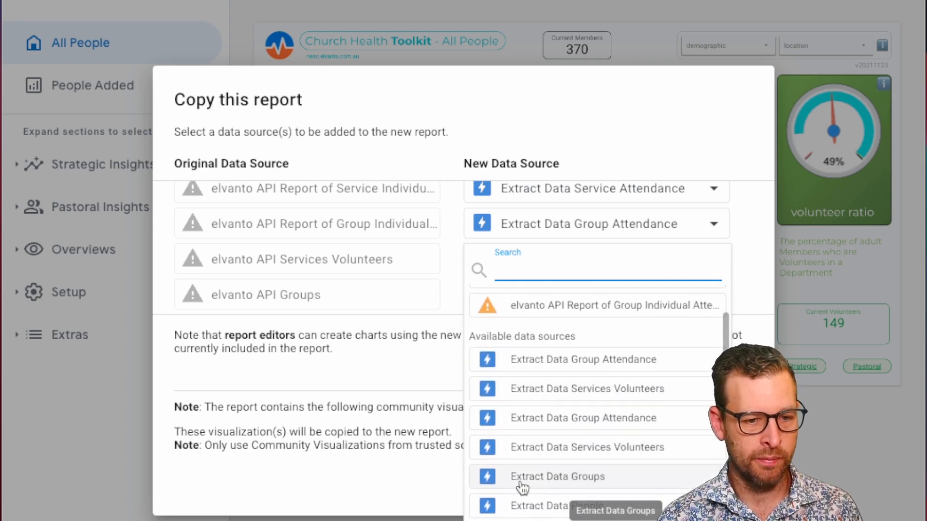
click(448, 296)
click(534, 260)
scroll(575, 484, down, 2)
click(573, 462)
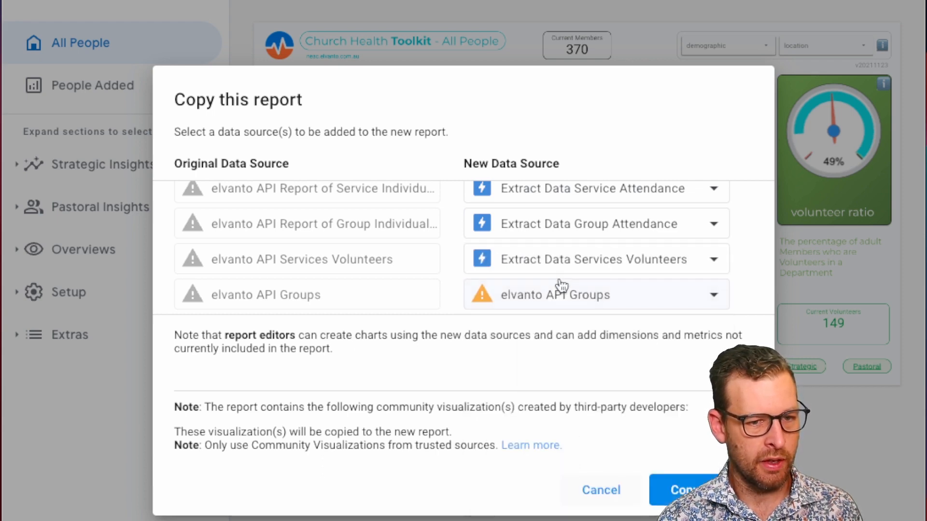
Step: Replace elvanto API Groups with Extract Data Groups, check the data source mapping and copy the report
click(555, 289)
scroll(604, 487, down, 3)
scroll(609, 506, down, 1)
click(610, 515)
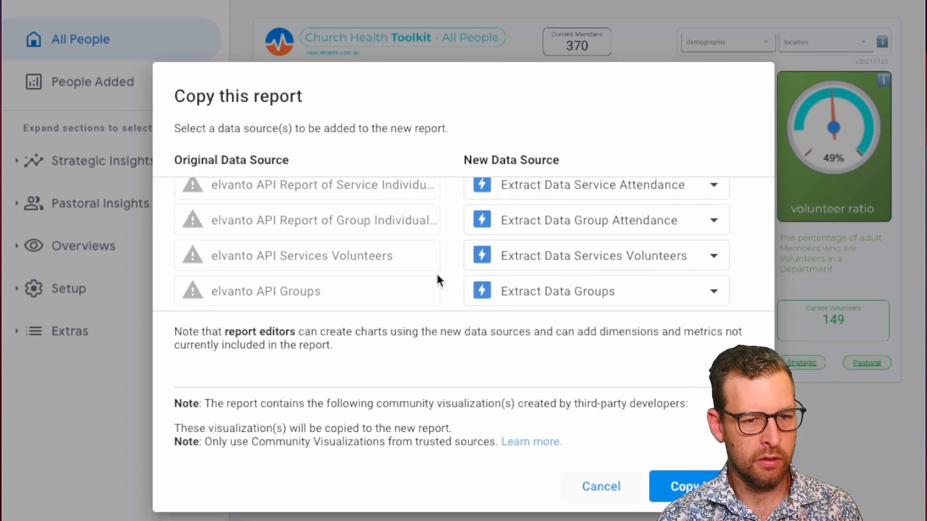
scroll(437, 275, up, 2)
scroll(437, 274, down, 2)
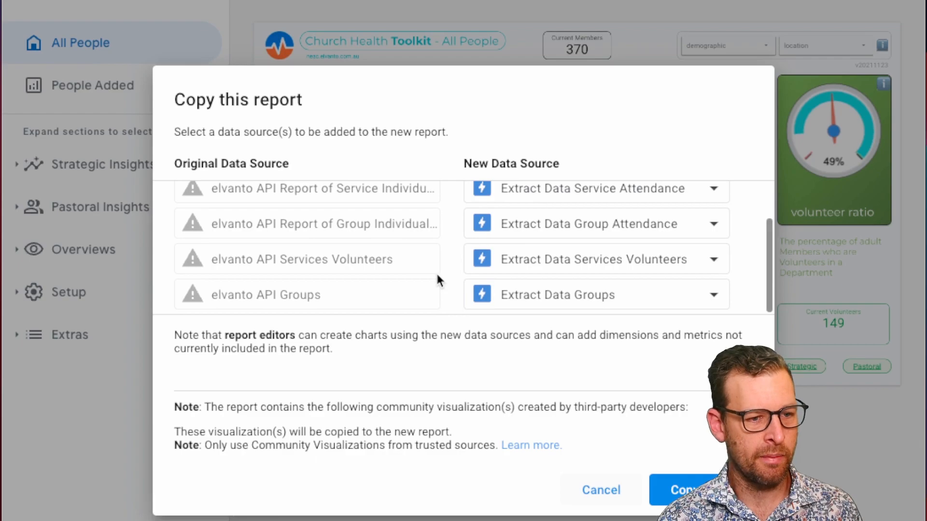
click(681, 488)
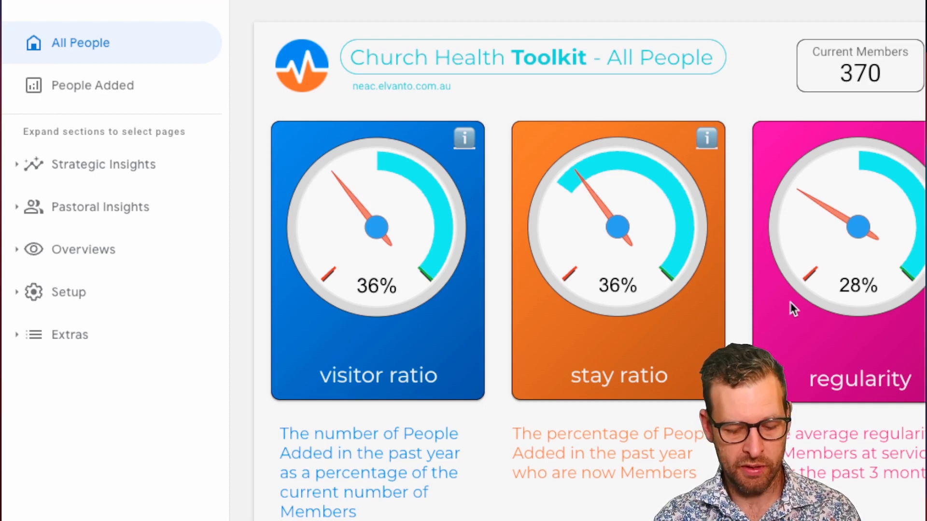
Step: View the whole All People dashboard and open the Strategic page for the visitor ratio
key(super+minus)
key(super+minus)
key(super+minus)
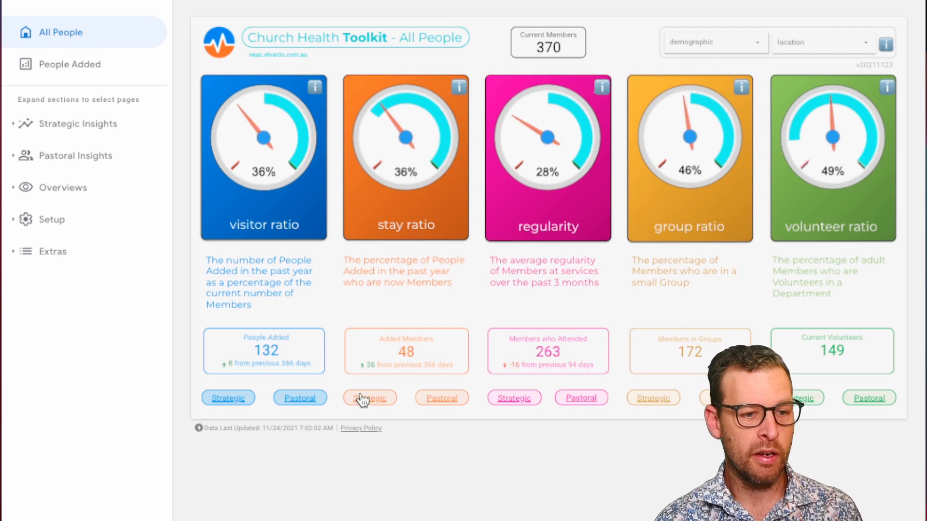
click(227, 398)
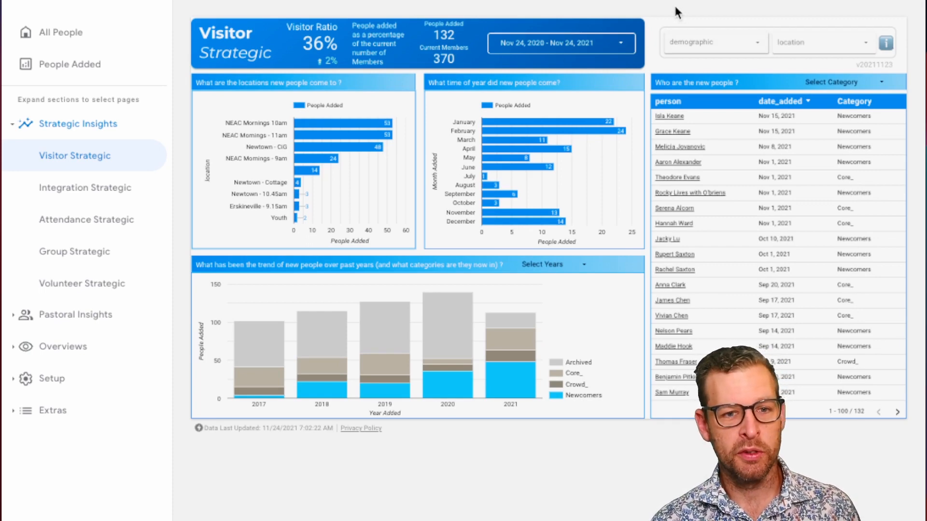
Step: Examine the report's sharing options for adding people and managing link access, and close the sharing dialog
click(671, 21)
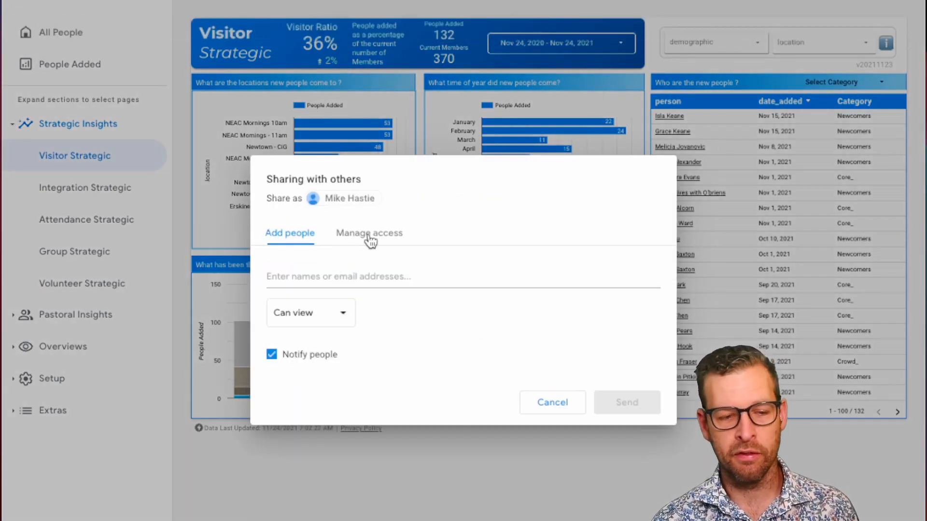
click(369, 237)
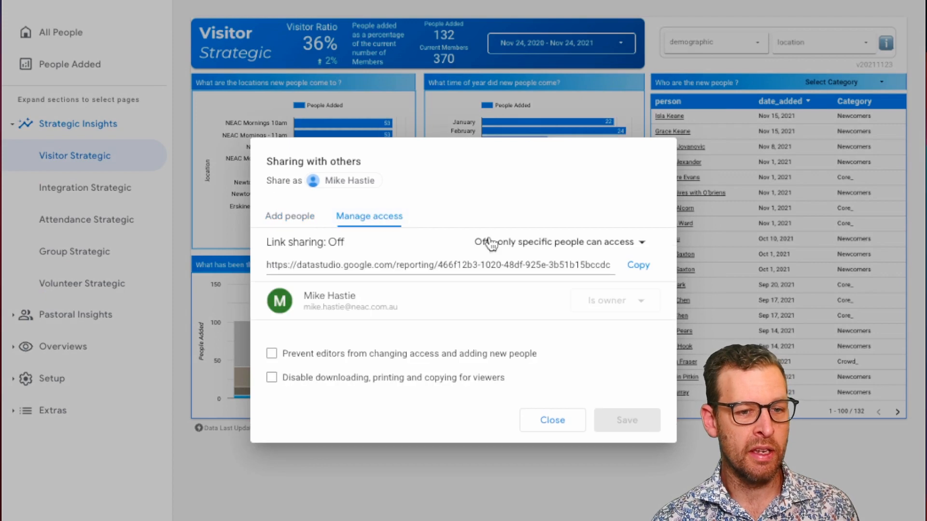
click(602, 243)
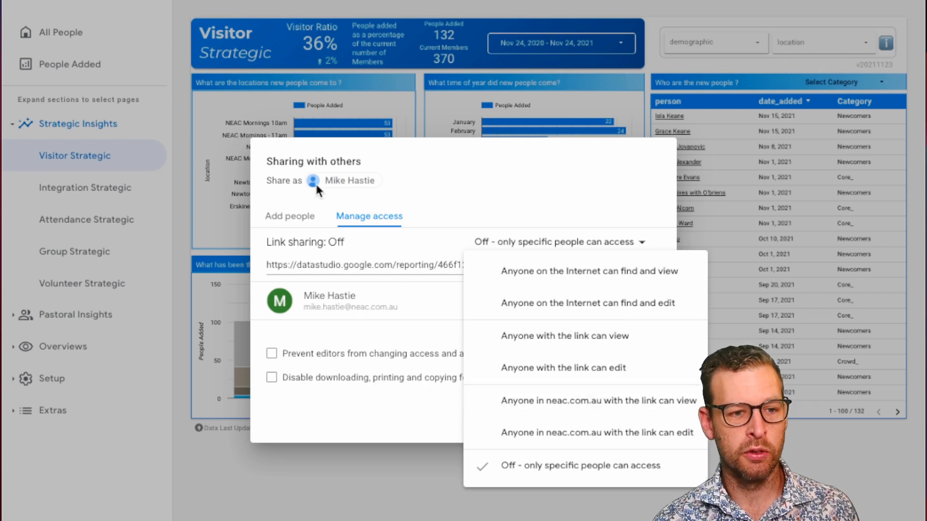
click(307, 235)
click(299, 217)
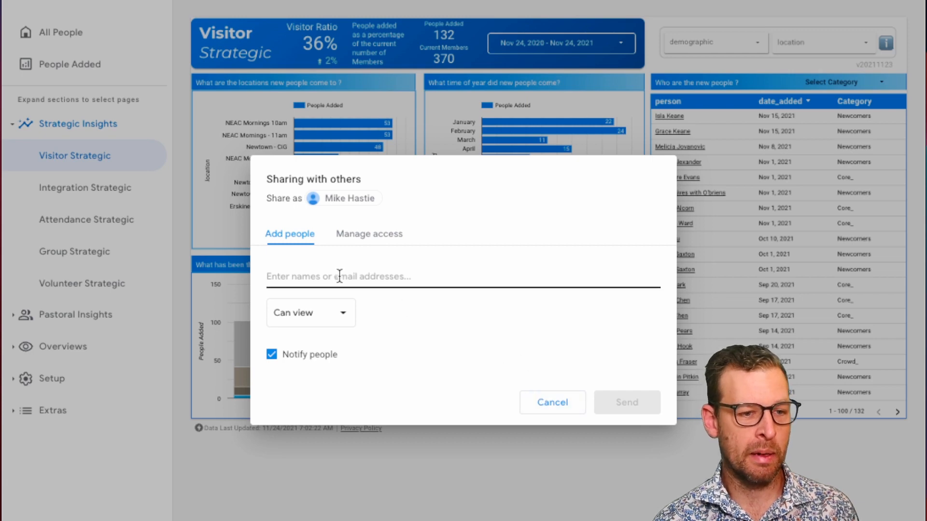
click(378, 235)
click(634, 241)
click(602, 206)
click(552, 425)
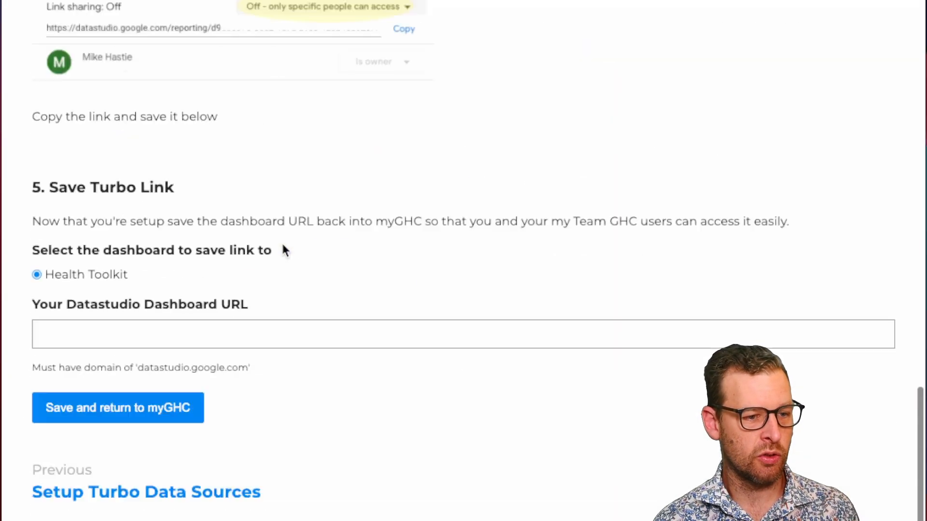
Step: Paste the copied dashboard's link into the turbo setup page, submit it and view the toolkit entry on My GHC
scroll(282, 242, down, 4)
click(131, 148)
key(ctrl+v)
click(165, 225)
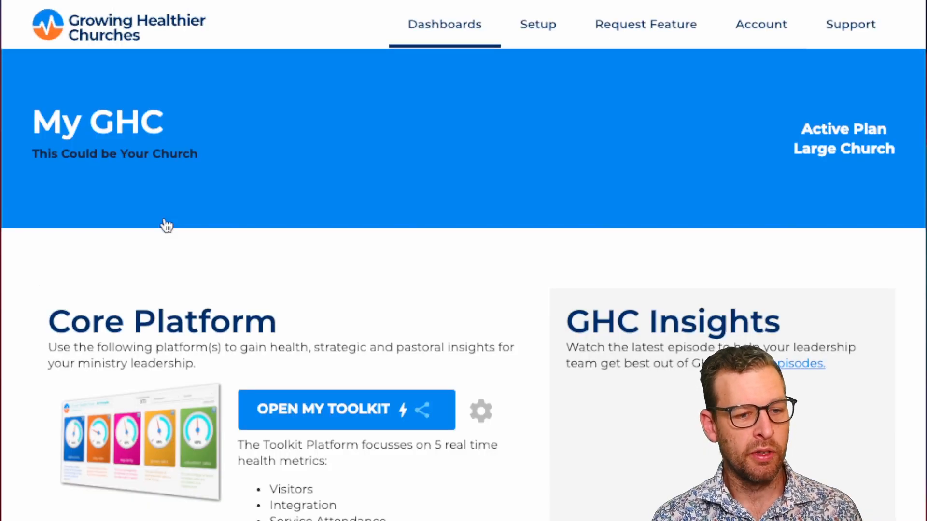
scroll(309, 289, down, 2)
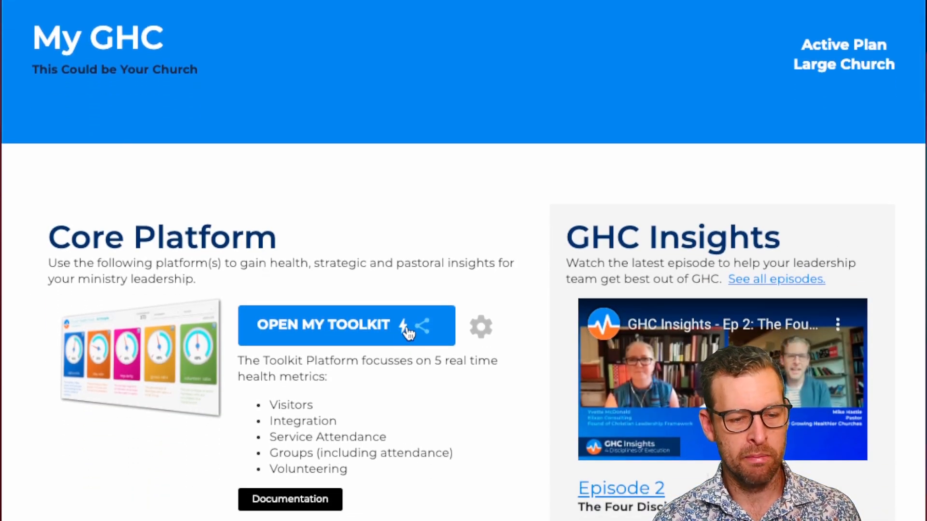